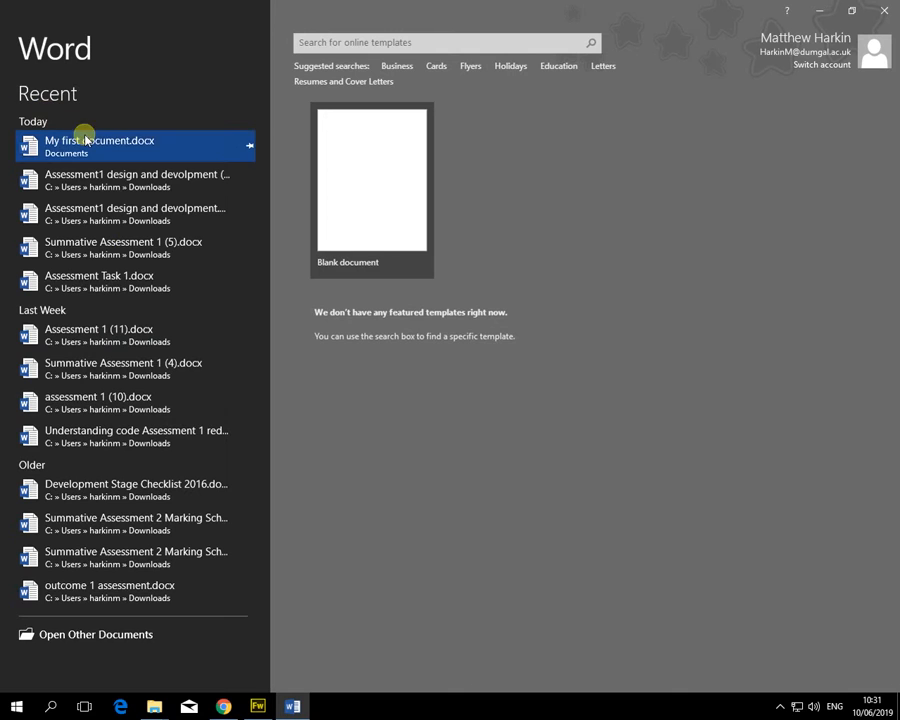
# - Open My first document.docx and insert a subheading line above the third paragraph, made of the author's first name and "Subheading"
pyautogui.click(86, 144)
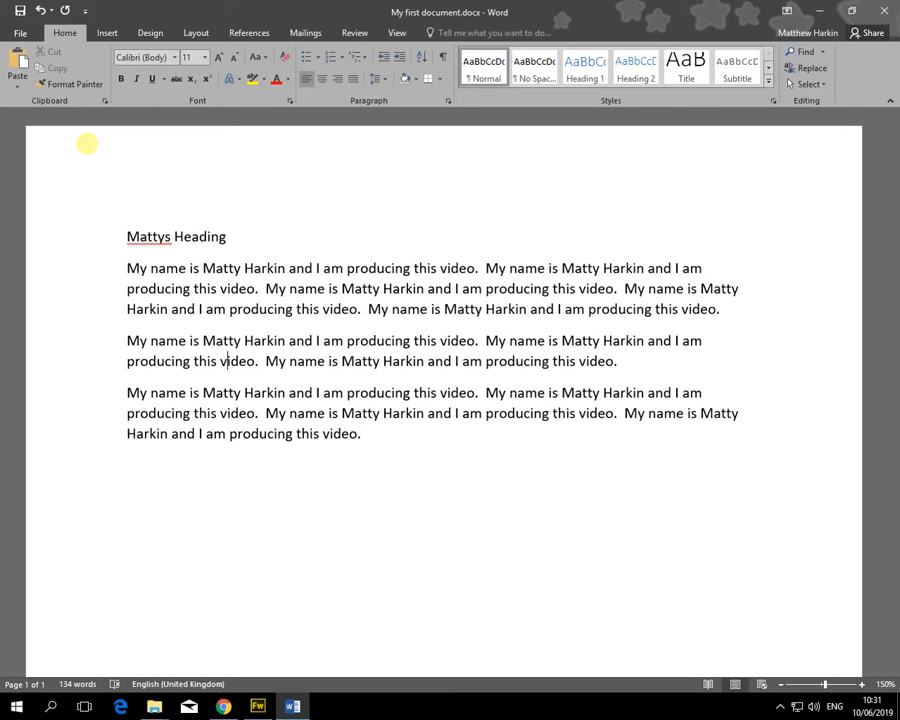
pyautogui.press('Return')
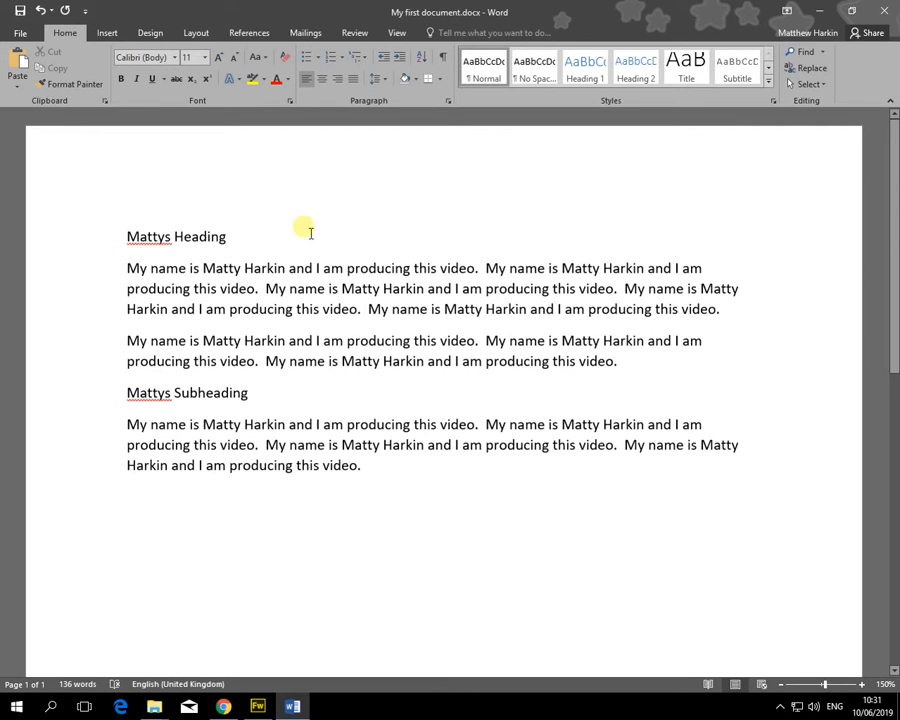
# - Apply the Title style to the heading line above the first paragraph
pyautogui.moveTo(233, 238); pyautogui.dragTo(128, 237)
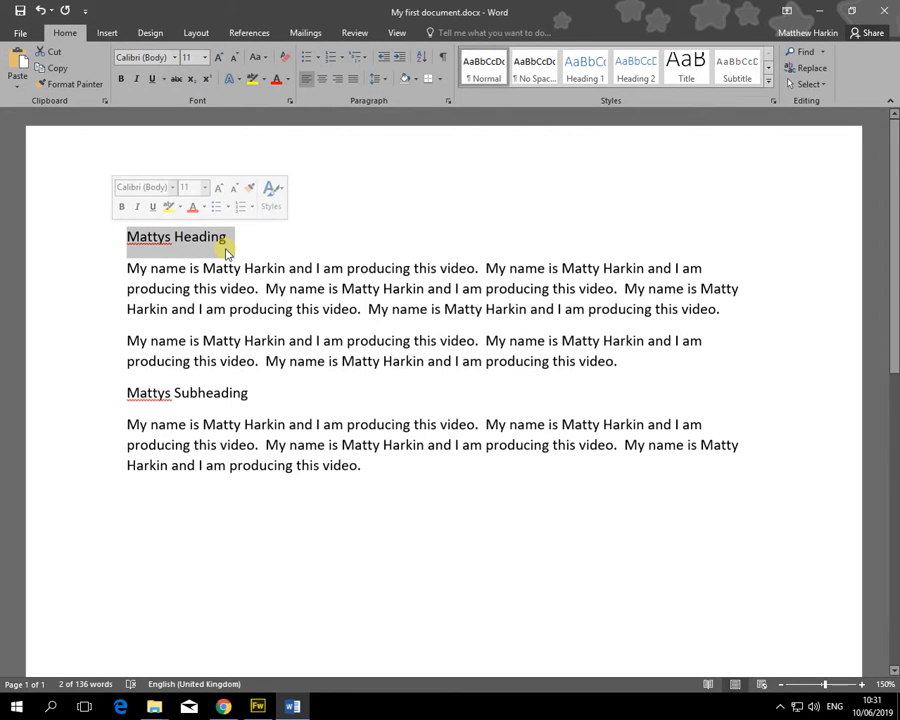
pyautogui.click(72, 83)
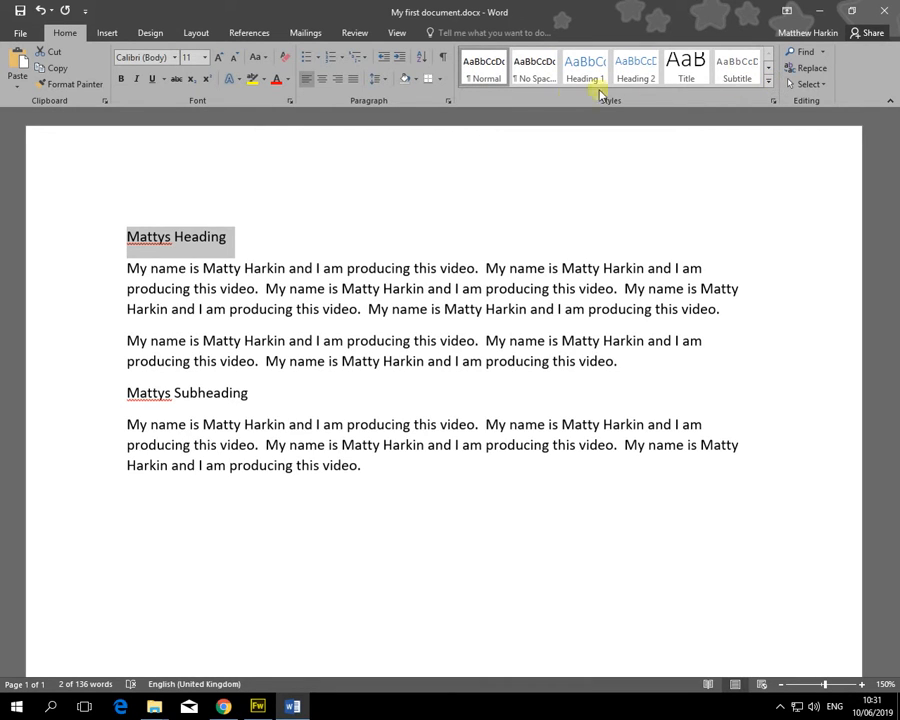
pyautogui.click(684, 66)
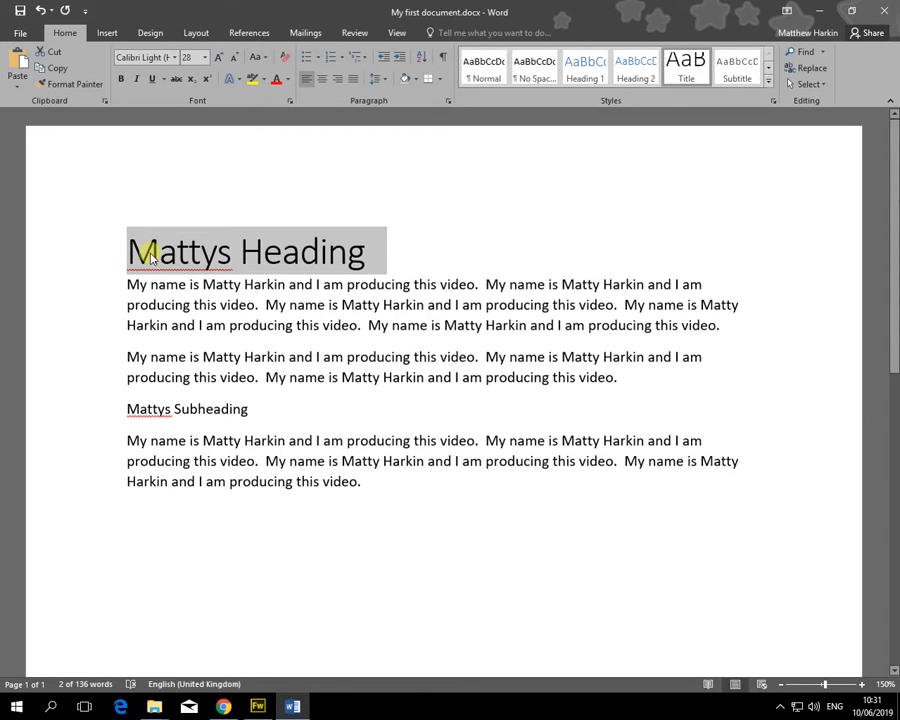
# - Try the Heading 1, Heading 2, Heading 3 and Heading 4 styles on the main heading
pyautogui.click(585, 68)
pyautogui.click(634, 67)
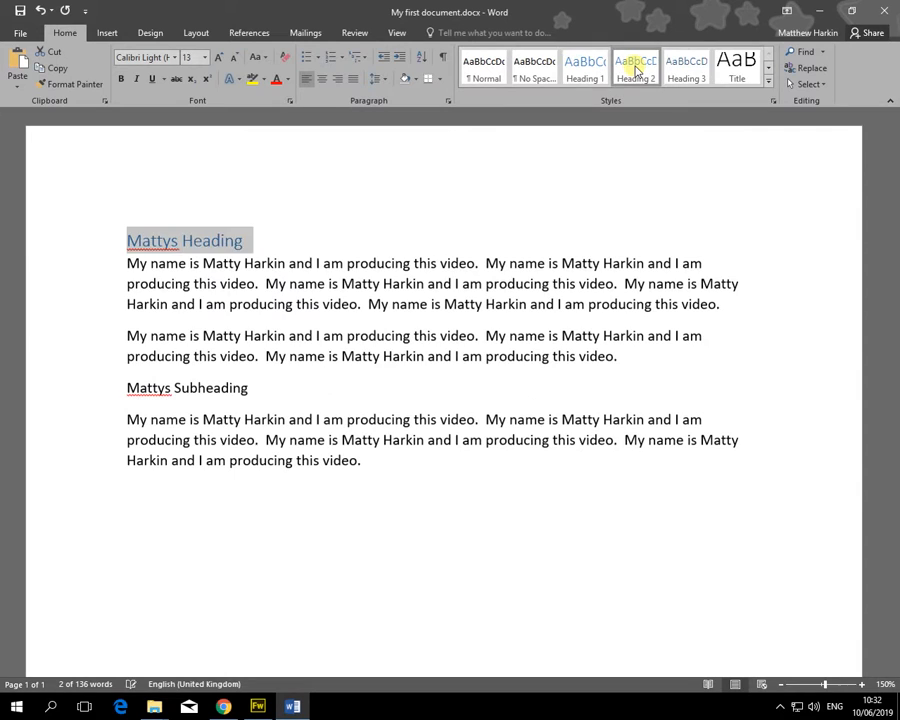
pyautogui.click(735, 72)
pyautogui.click(697, 72)
pyautogui.click(733, 68)
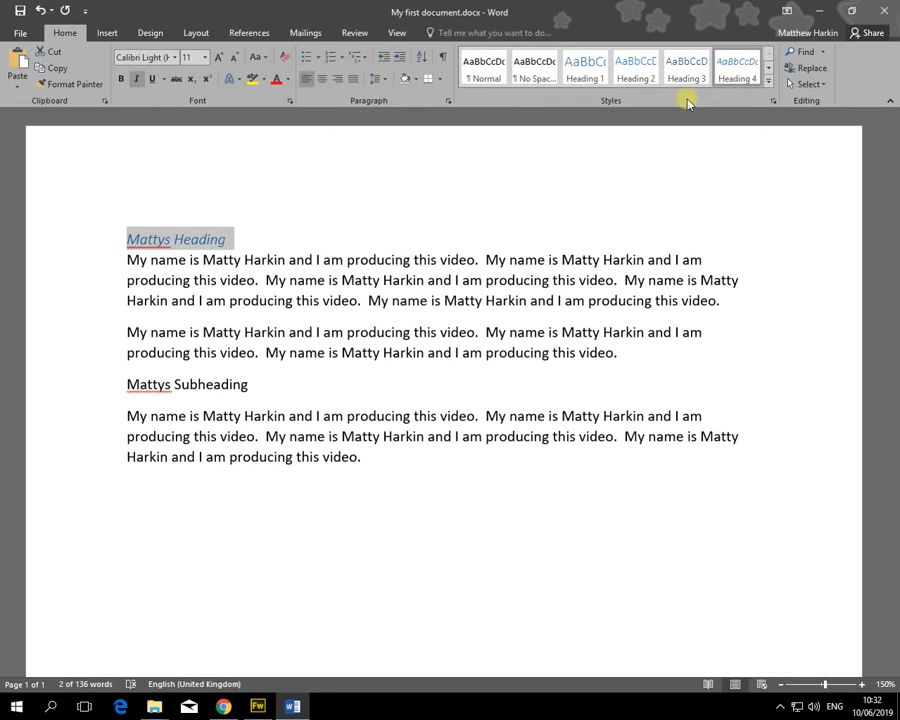
# - Restyle the main heading as Title, trying Book Title on it before settling on Title
pyautogui.click(768, 84)
pyautogui.click(545, 121)
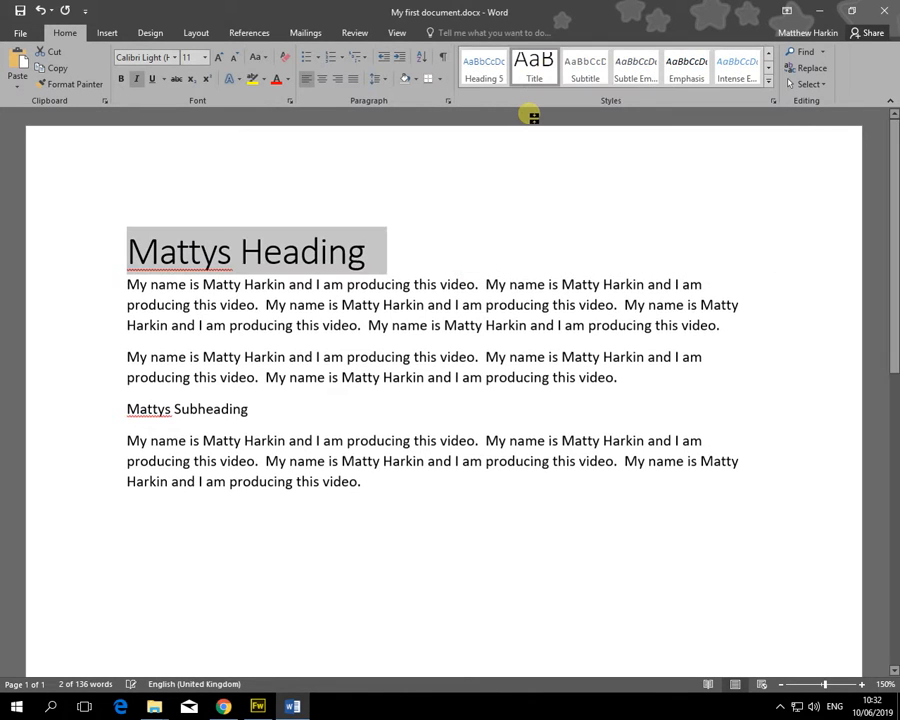
pyautogui.click(768, 83)
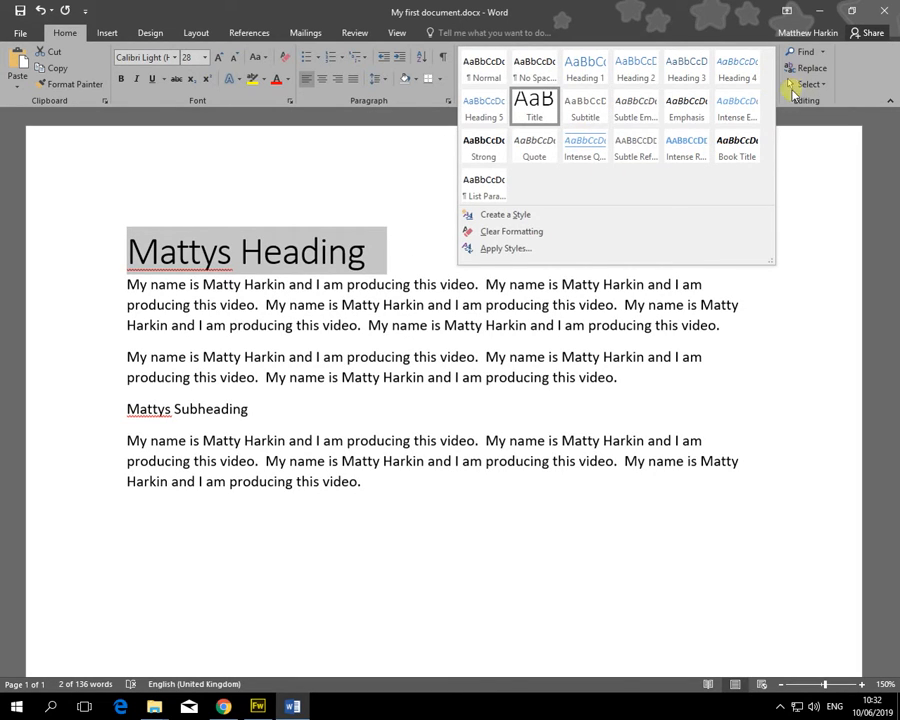
pyautogui.click(610, 120)
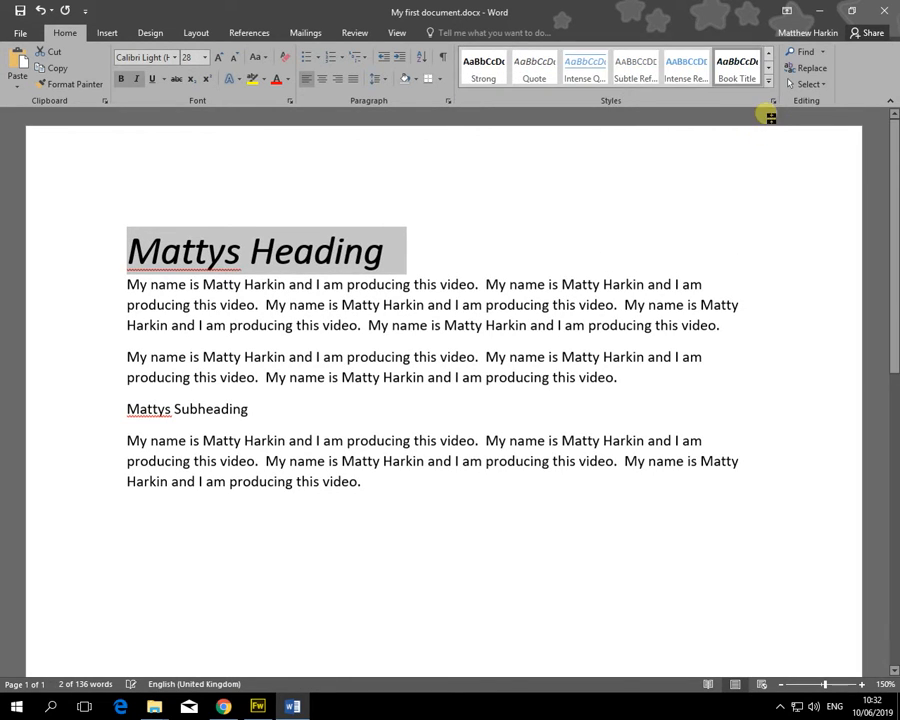
pyautogui.click(768, 84)
pyautogui.click(534, 102)
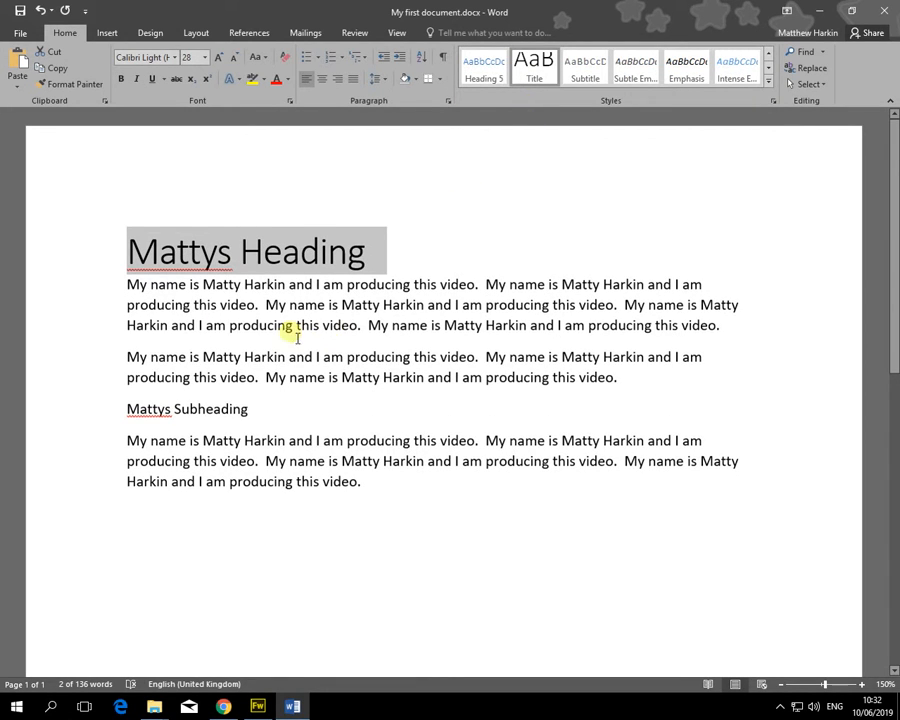
pyautogui.click(165, 285)
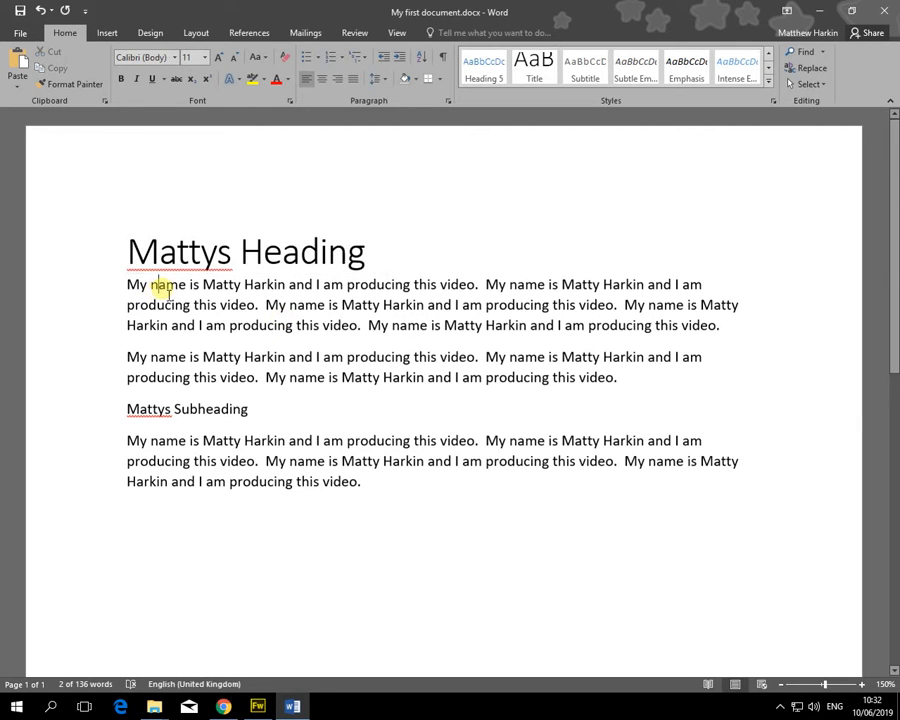
pyautogui.click(201, 252)
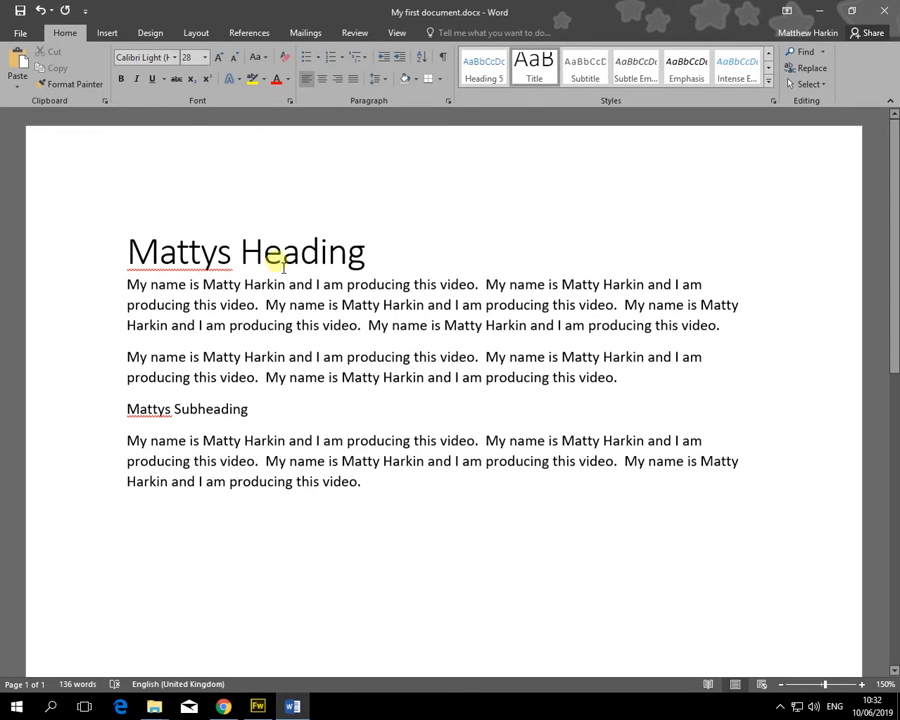
pyautogui.click(156, 297)
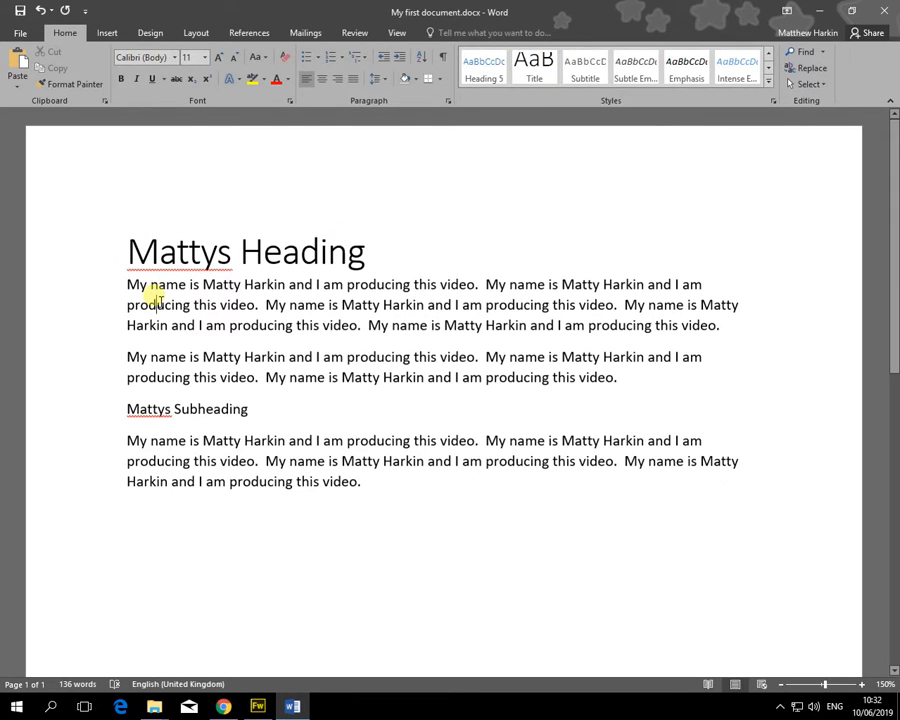
# - Apply the Book Title style to the subheading above the last paragraph
pyautogui.moveTo(281, 412); pyautogui.dragTo(125, 412)
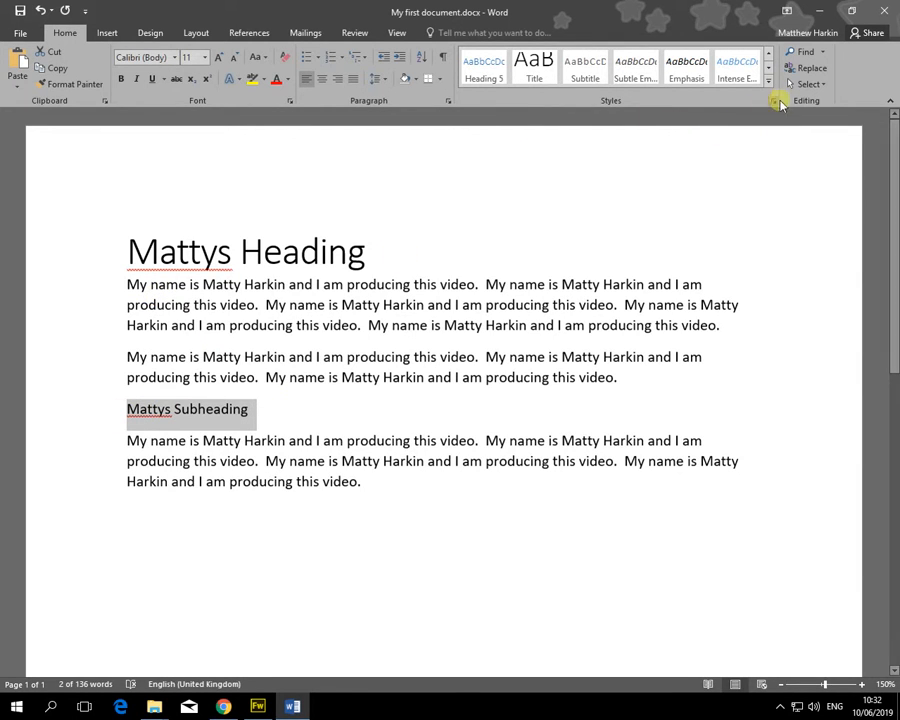
pyautogui.click(767, 80)
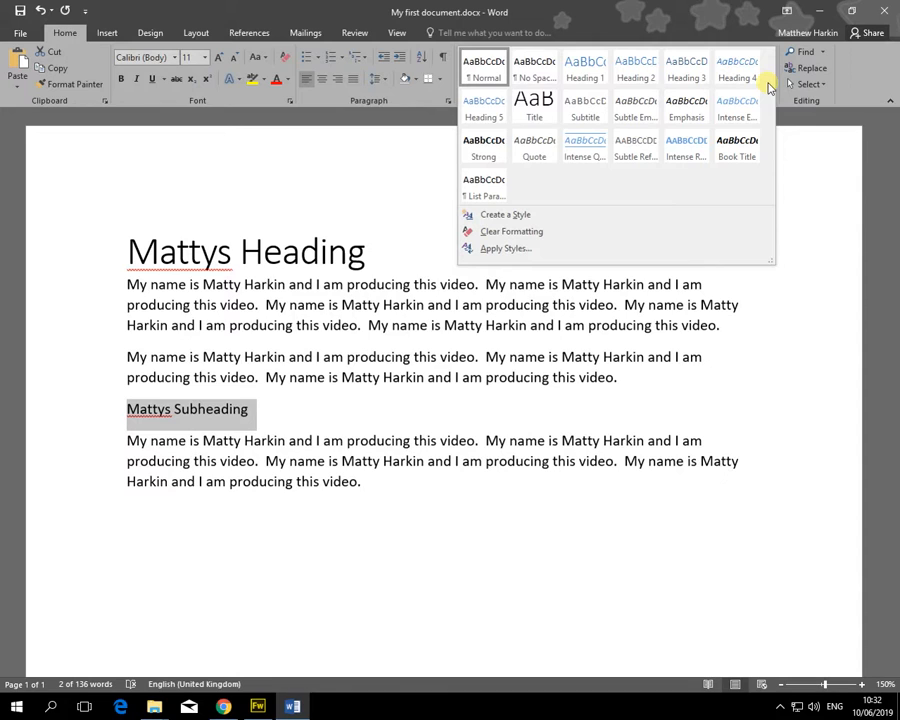
pyautogui.click(744, 146)
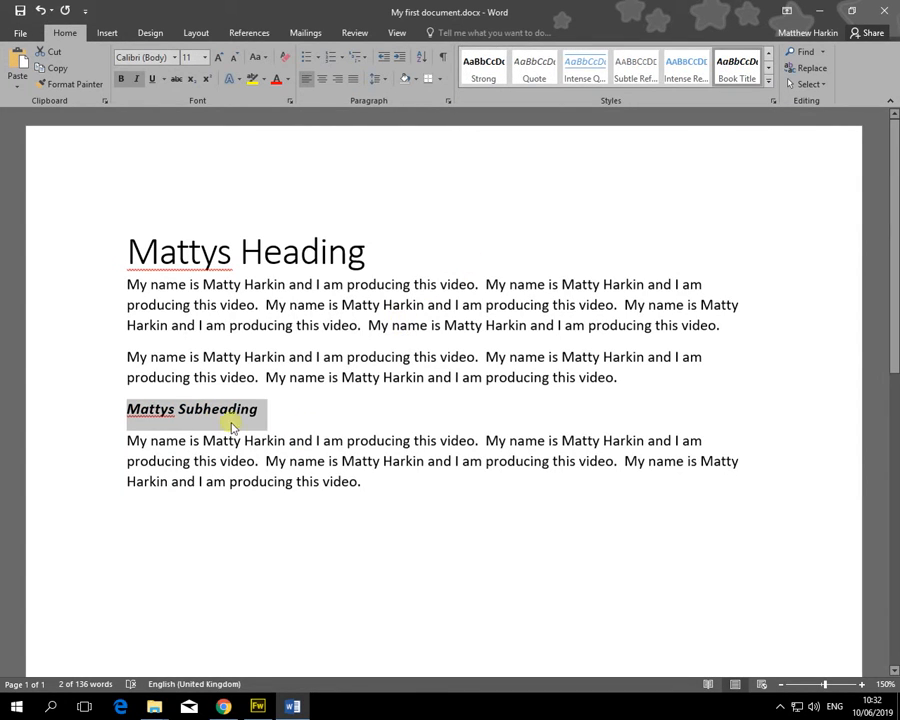
# - Change the font of the first body paragraph to Adobe Hebrew
pyautogui.click(331, 444)
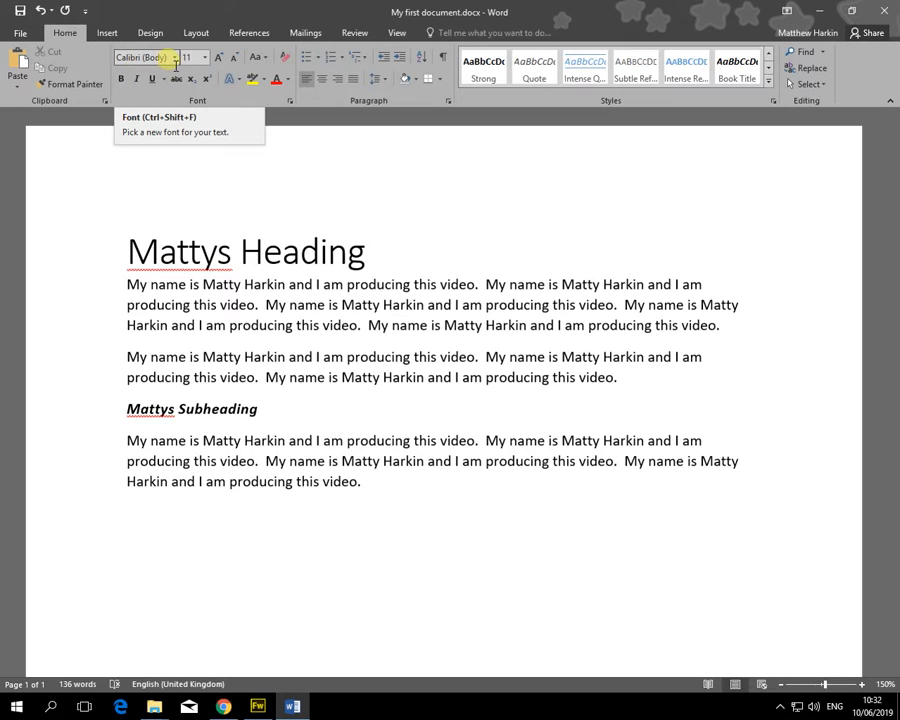
pyautogui.click(285, 284)
pyautogui.moveTo(722, 324); pyautogui.dragTo(125, 286)
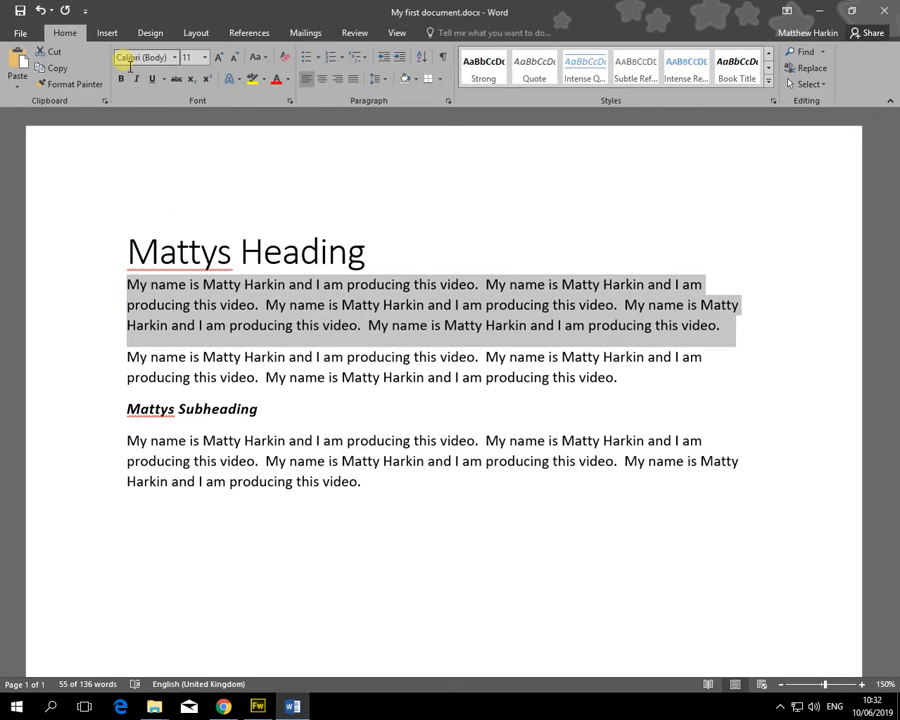
pyautogui.click(175, 57)
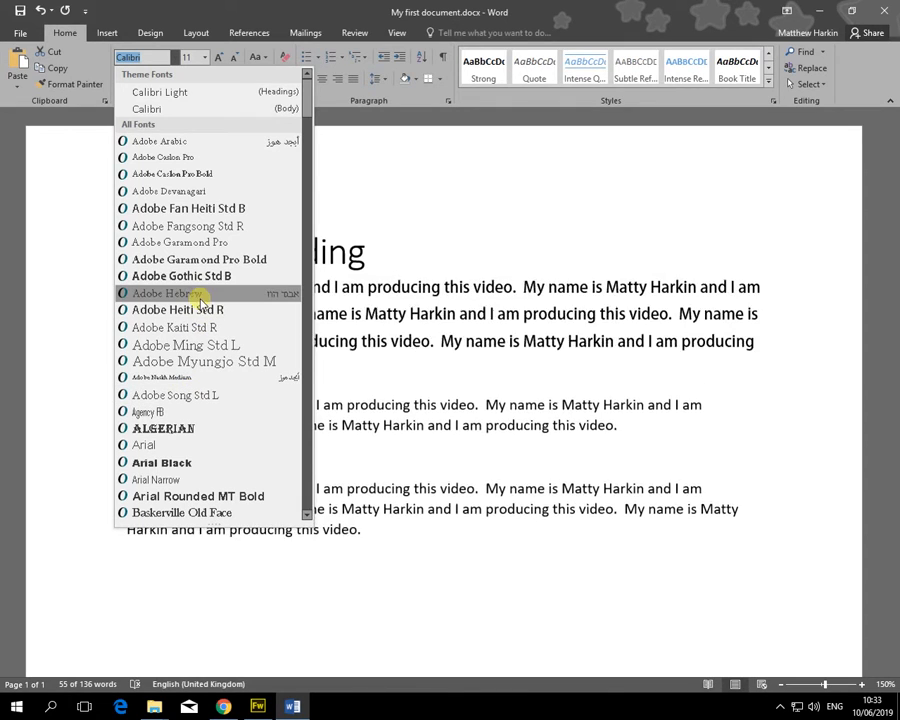
pyautogui.click(193, 295)
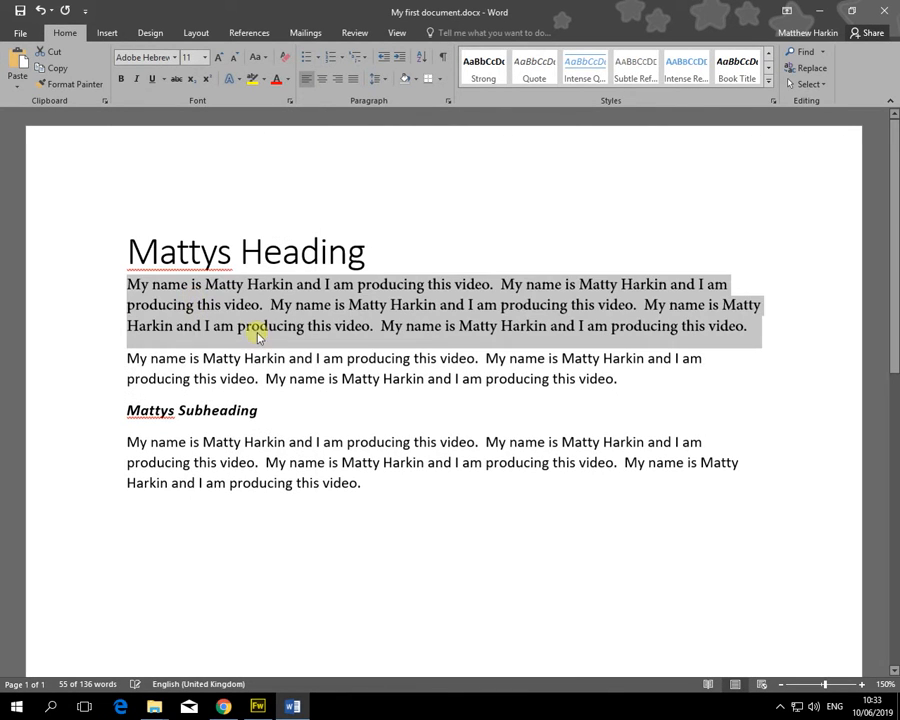
# - Set the font size of the second body paragraph to 24
pyautogui.click(297, 360)
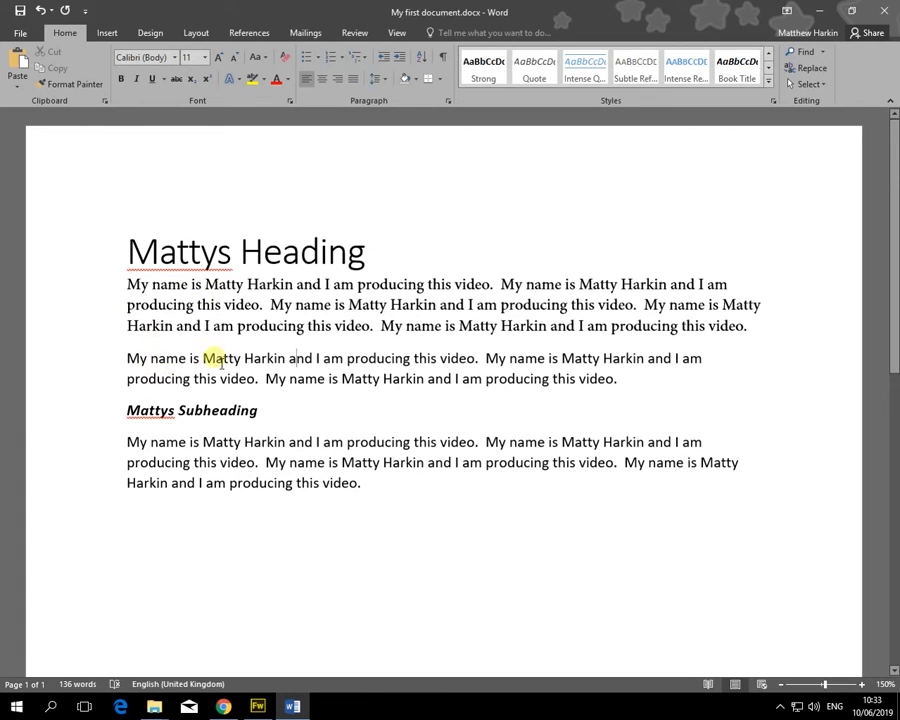
pyautogui.moveTo(636, 378); pyautogui.dragTo(133, 360)
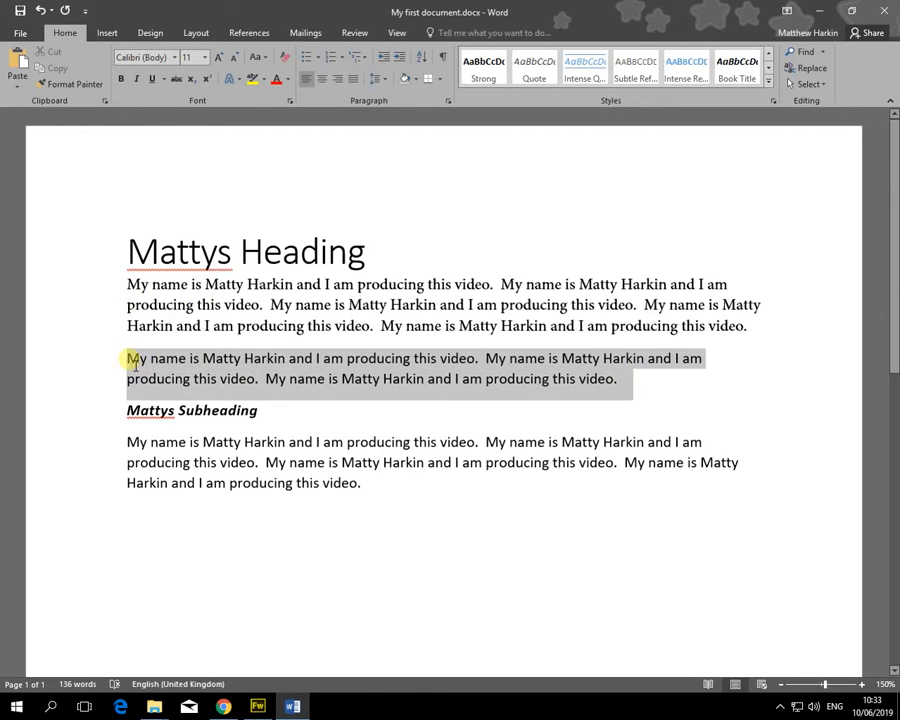
pyautogui.click(204, 58)
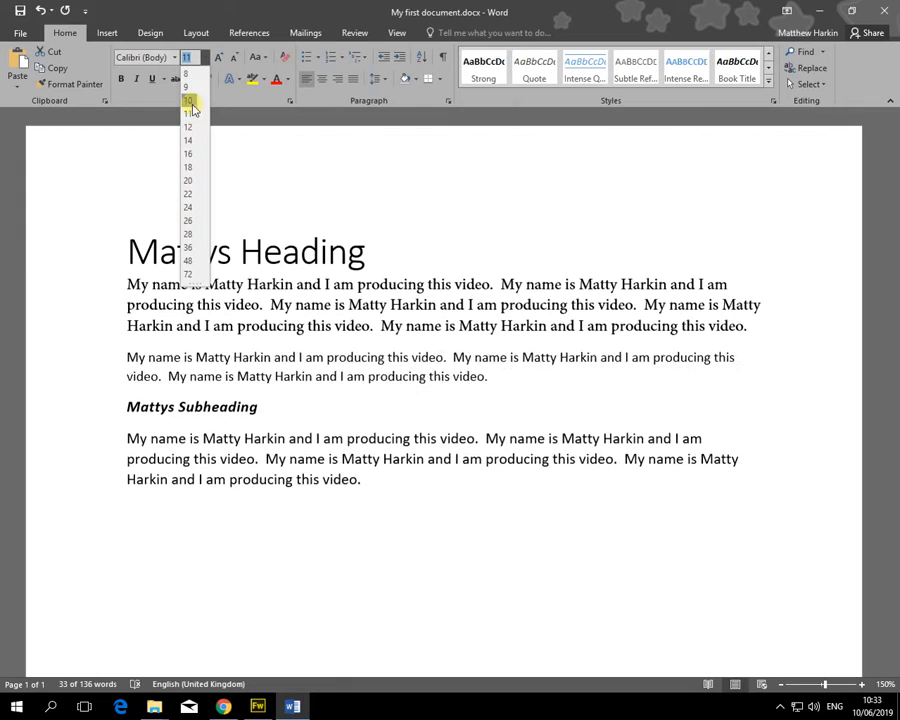
pyautogui.click(189, 207)
# - Increase the font size of the paragraph under the subheading stepwise to 18
pyautogui.scroll(-2, 444, 400)
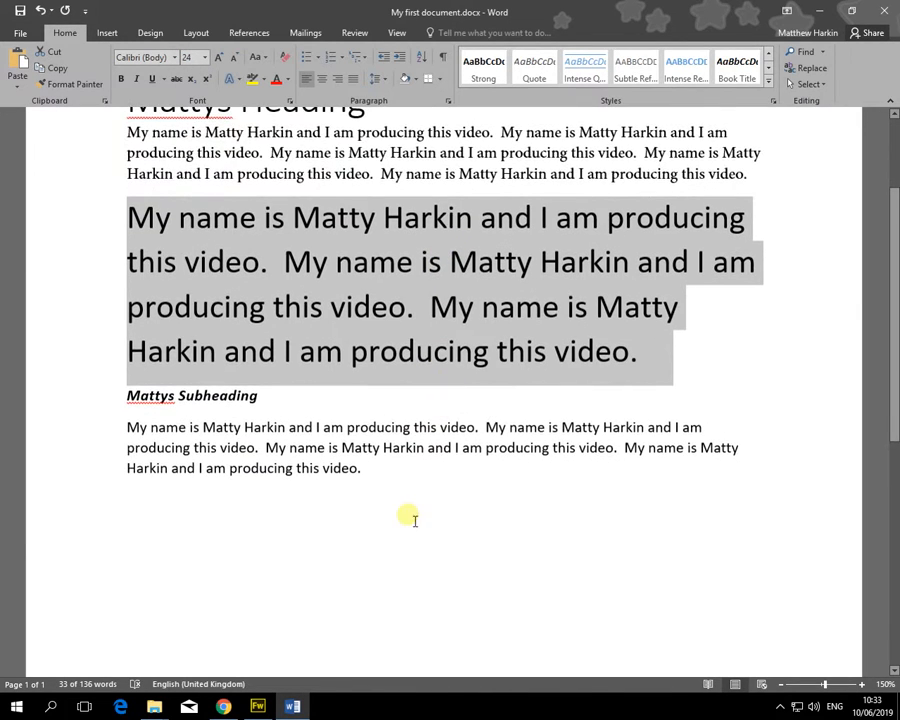
pyautogui.moveTo(381, 484); pyautogui.dragTo(124, 427)
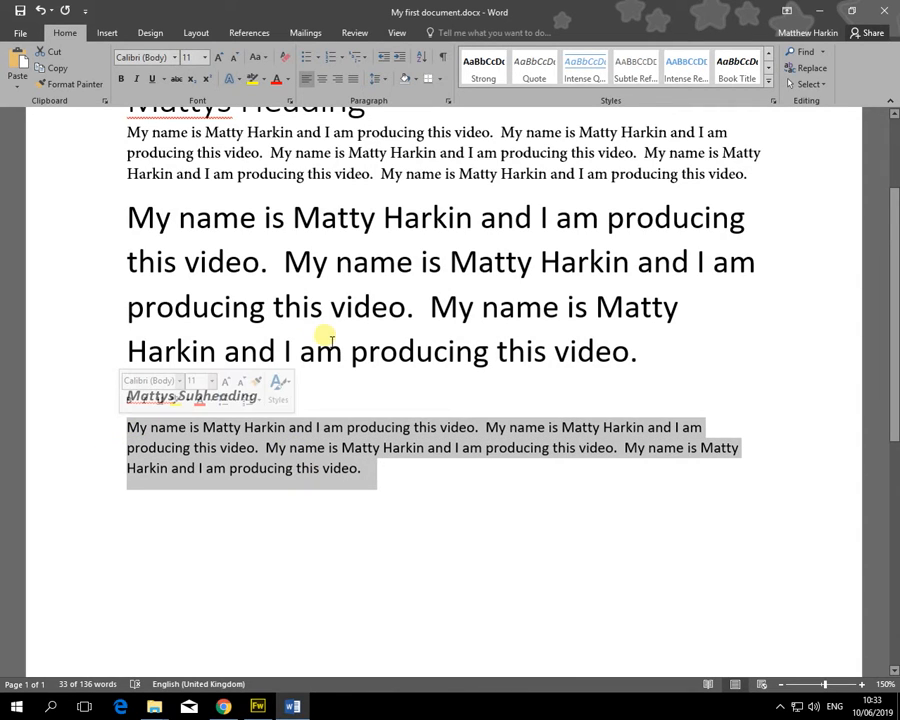
pyautogui.click(219, 61)
pyautogui.click(219, 61)
pyautogui.click(219, 61)
pyautogui.click(219, 61)
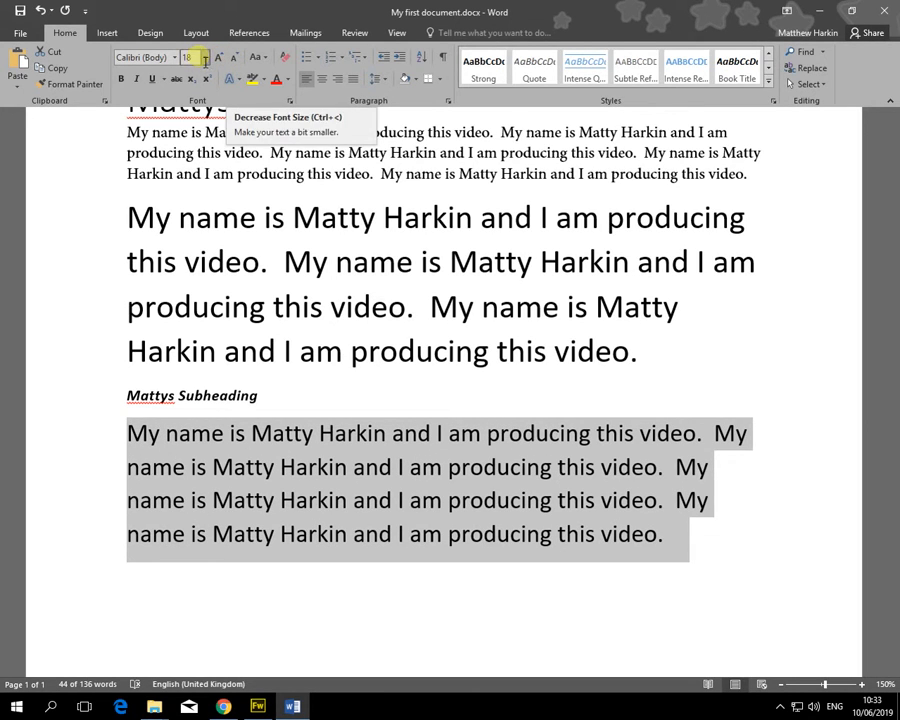
# - Decrease the font size of the paragraph under the subheading stepwise to 10
pyautogui.click(233, 61)
pyautogui.click(233, 61)
pyautogui.click(233, 61)
pyautogui.click(233, 61)
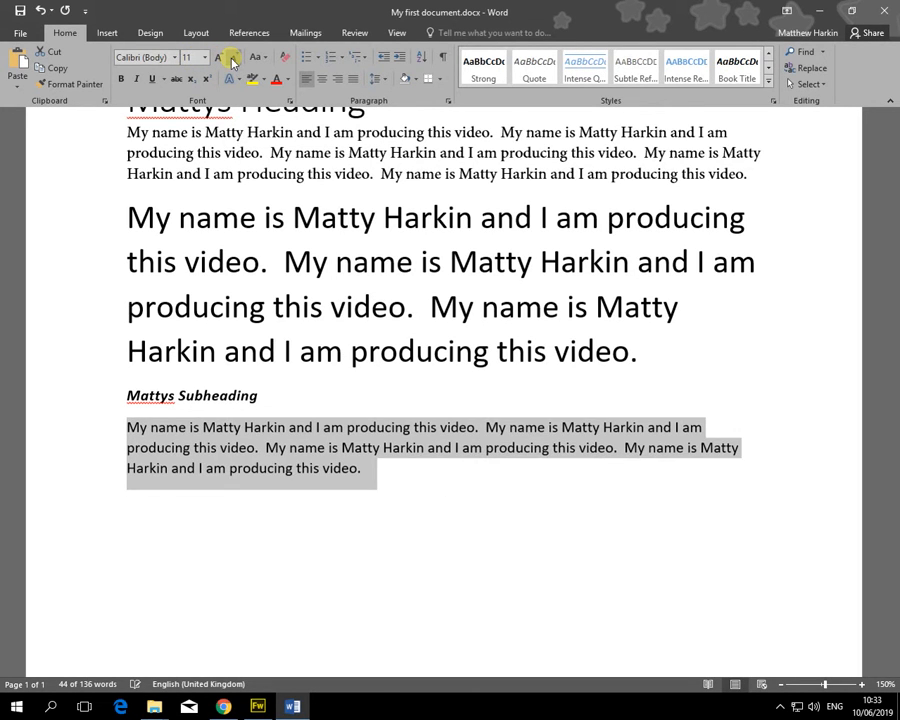
pyautogui.click(233, 61)
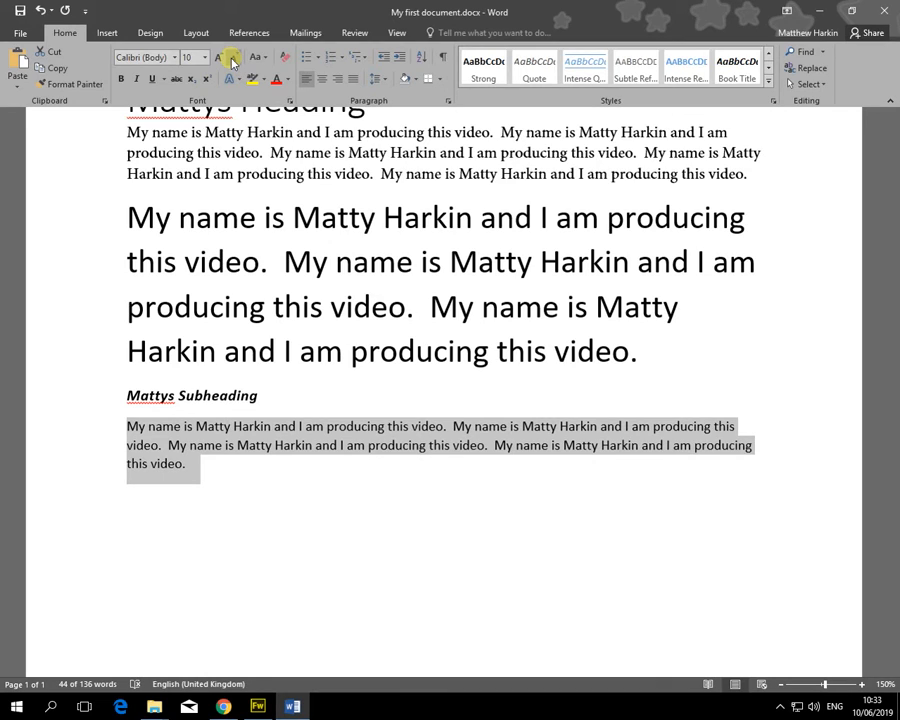
# - Try bold, italic, underline and strikethrough one at a time on the last paragraph, removing each again
pyautogui.click(122, 84)
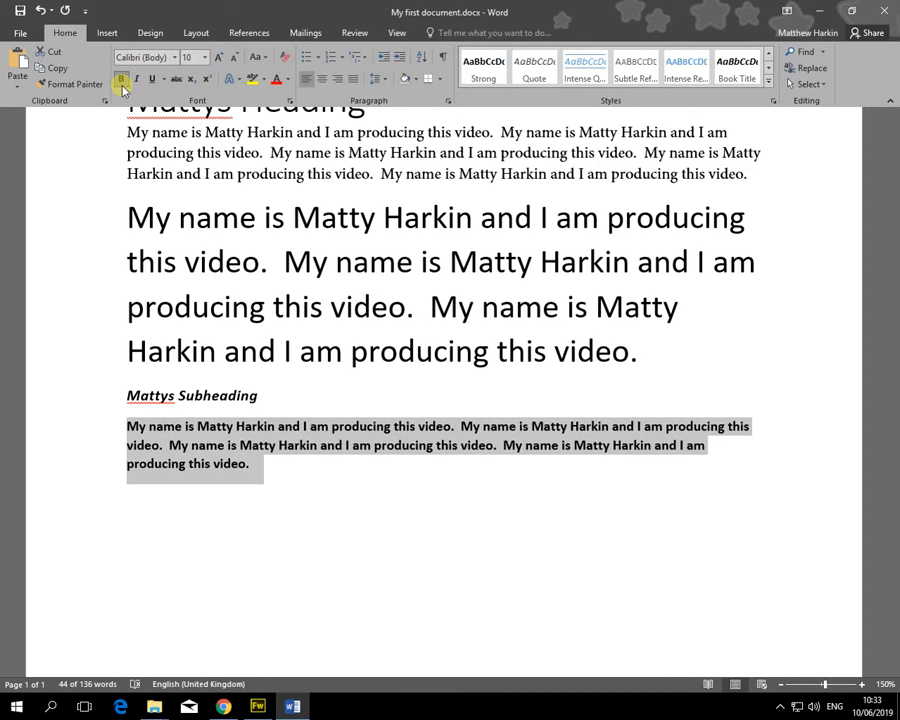
pyautogui.click(122, 82)
pyautogui.click(136, 82)
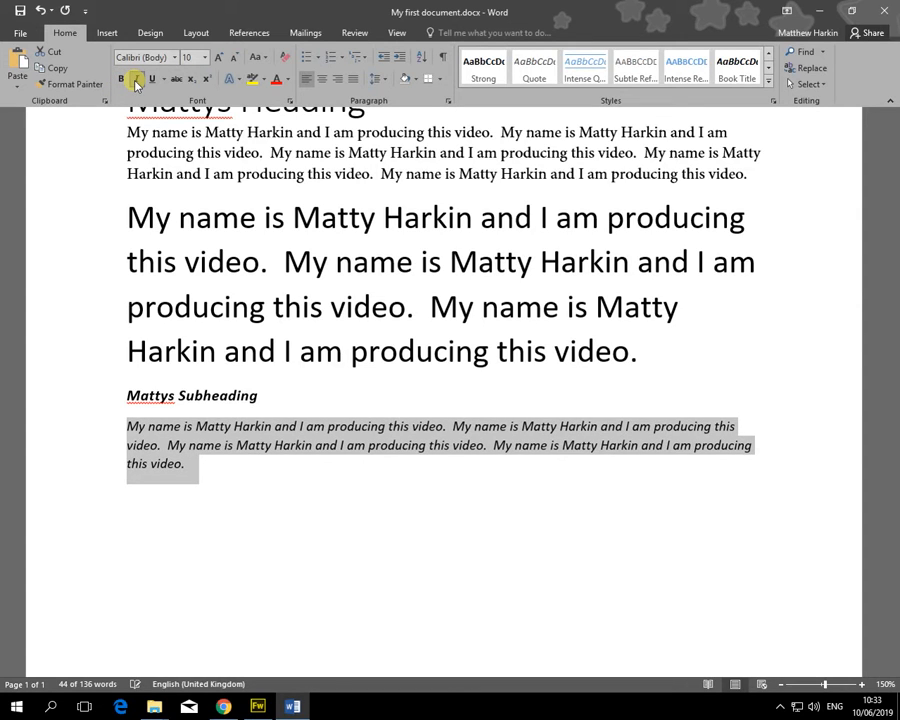
pyautogui.click(136, 84)
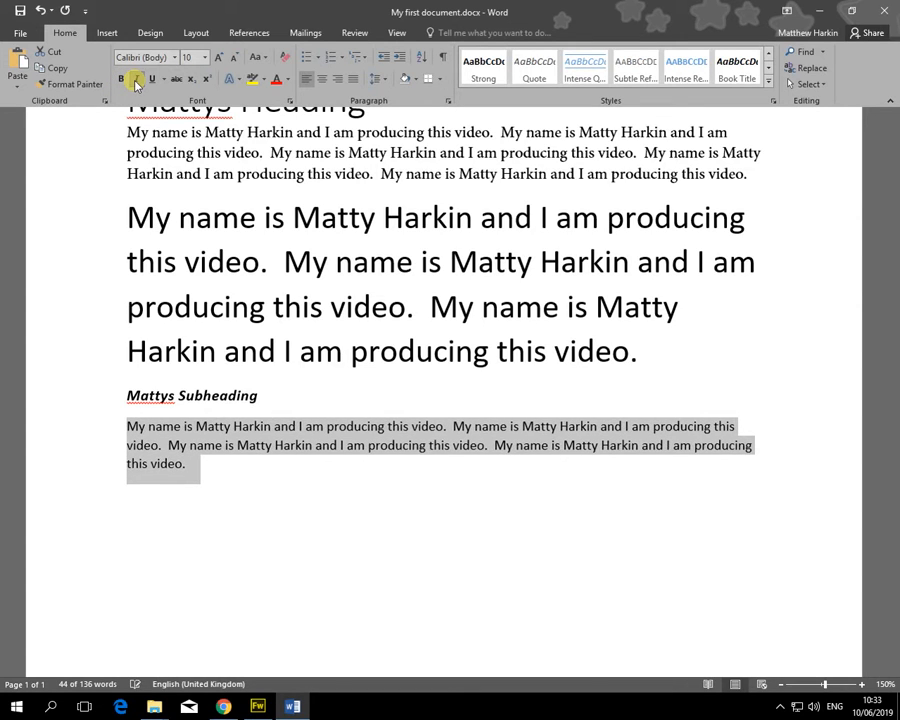
pyautogui.click(150, 81)
pyautogui.click(150, 82)
pyautogui.click(175, 80)
pyautogui.click(175, 82)
# - Format the last paragraph as subscript, switch it to superscript, and make it bold
pyautogui.click(189, 80)
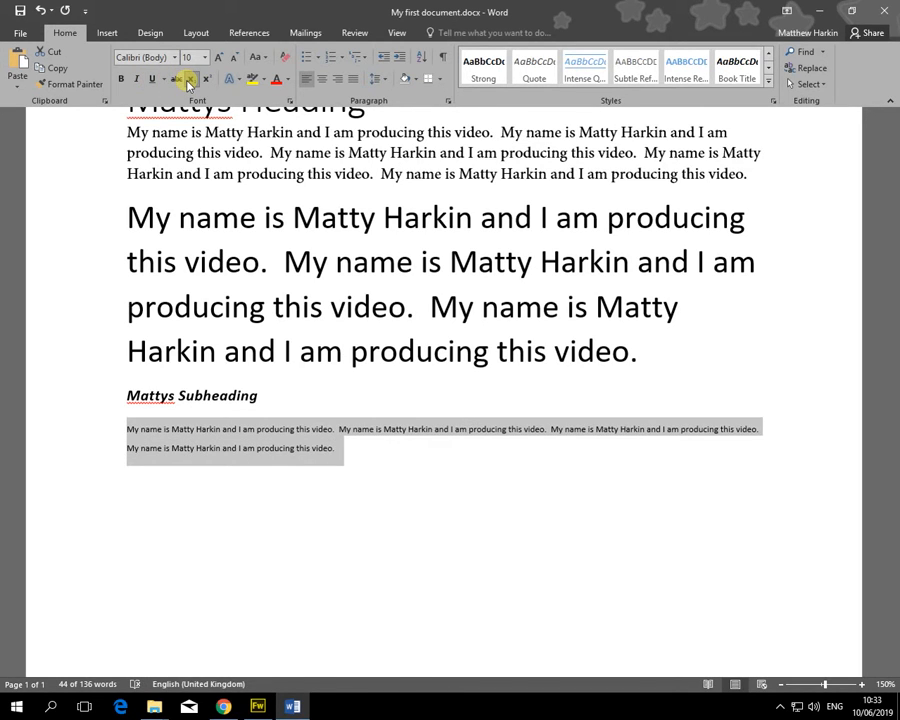
pyautogui.click(203, 84)
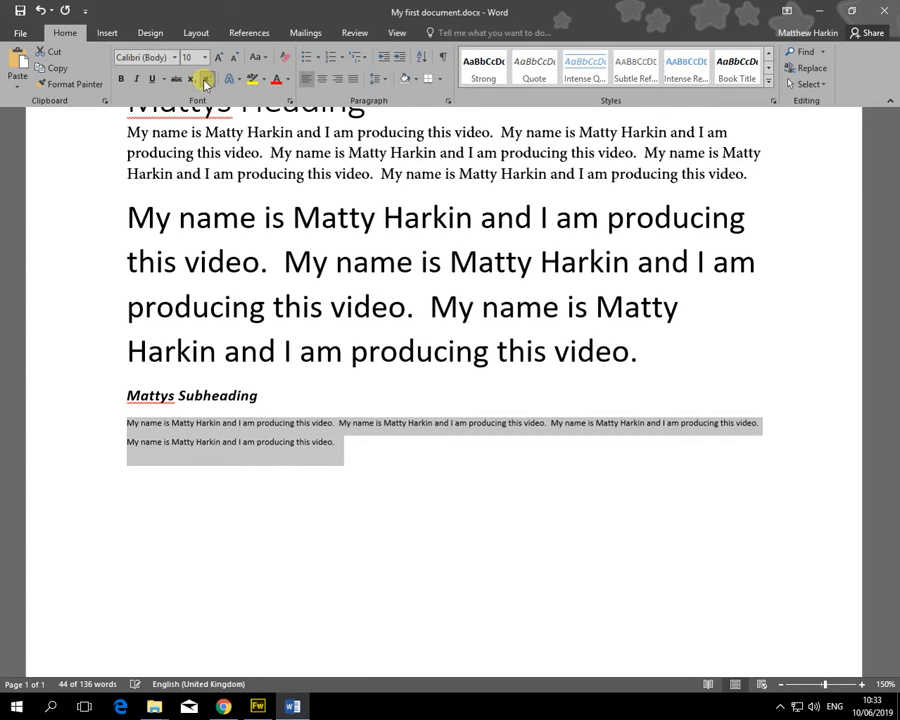
pyautogui.click(194, 83)
pyautogui.click(121, 79)
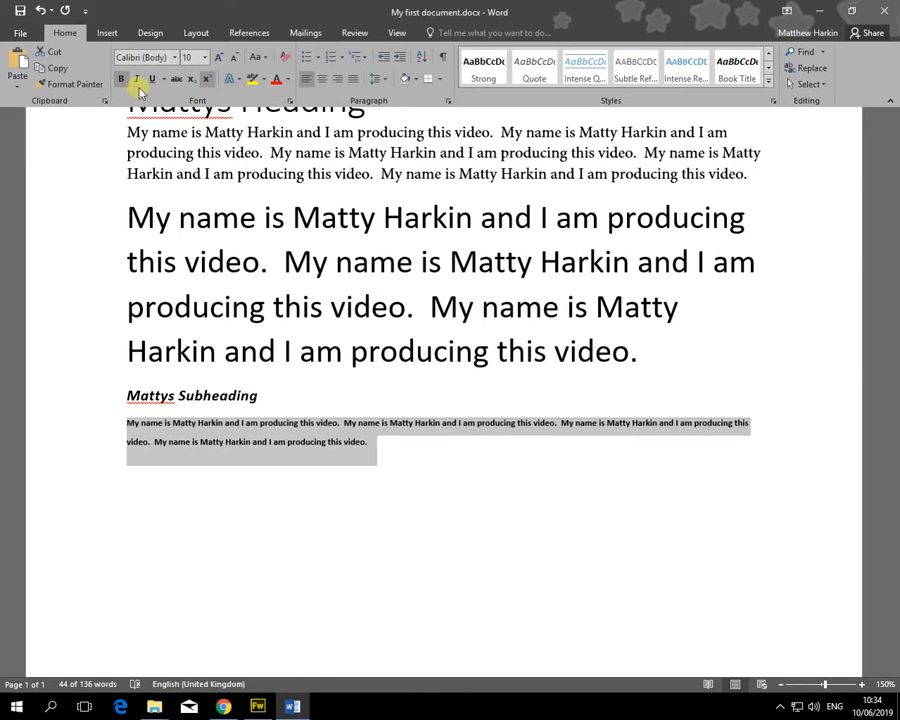
# - Add italic, underline and strikethrough to the last paragraph
pyautogui.click(137, 80)
pyautogui.click(155, 81)
pyautogui.click(176, 79)
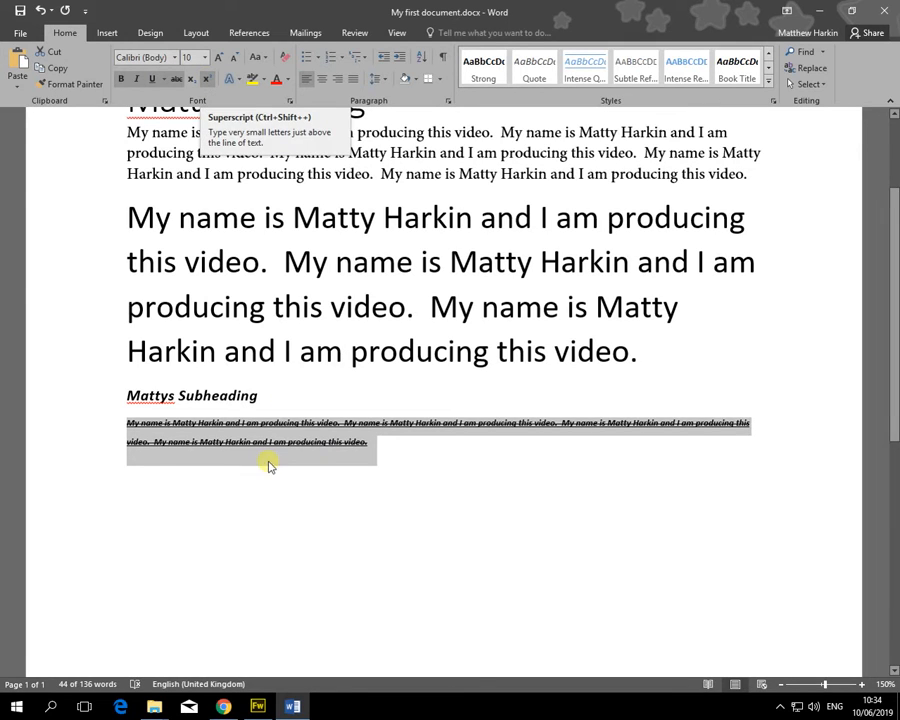
# - Increase the font size of the last paragraph stepwise to 16
pyautogui.click(220, 57)
pyautogui.click(220, 57)
pyautogui.click(220, 57)
pyautogui.click(220, 57)
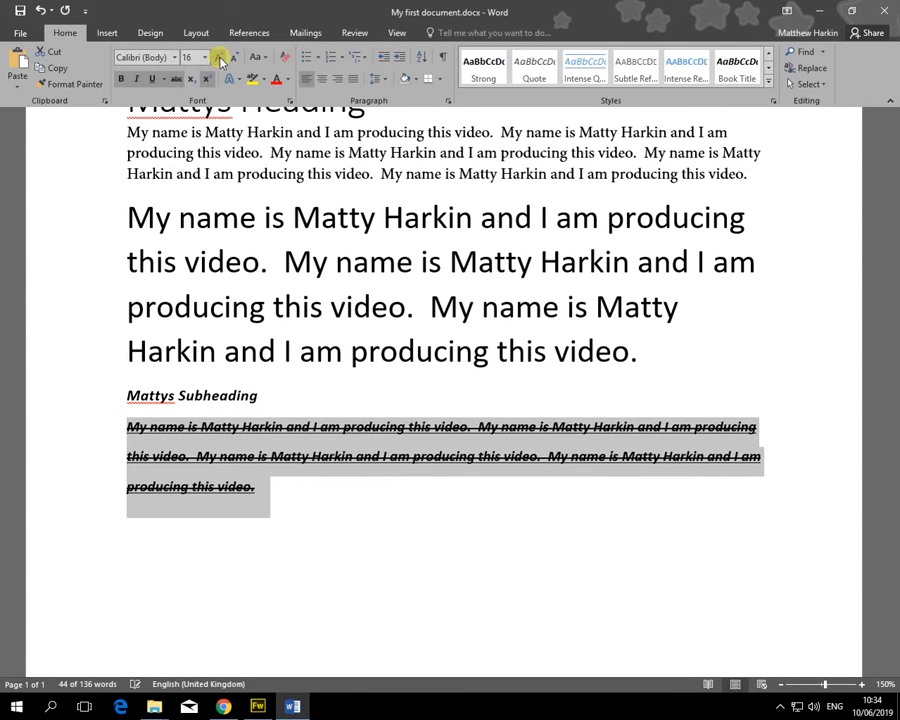
pyautogui.click(311, 340)
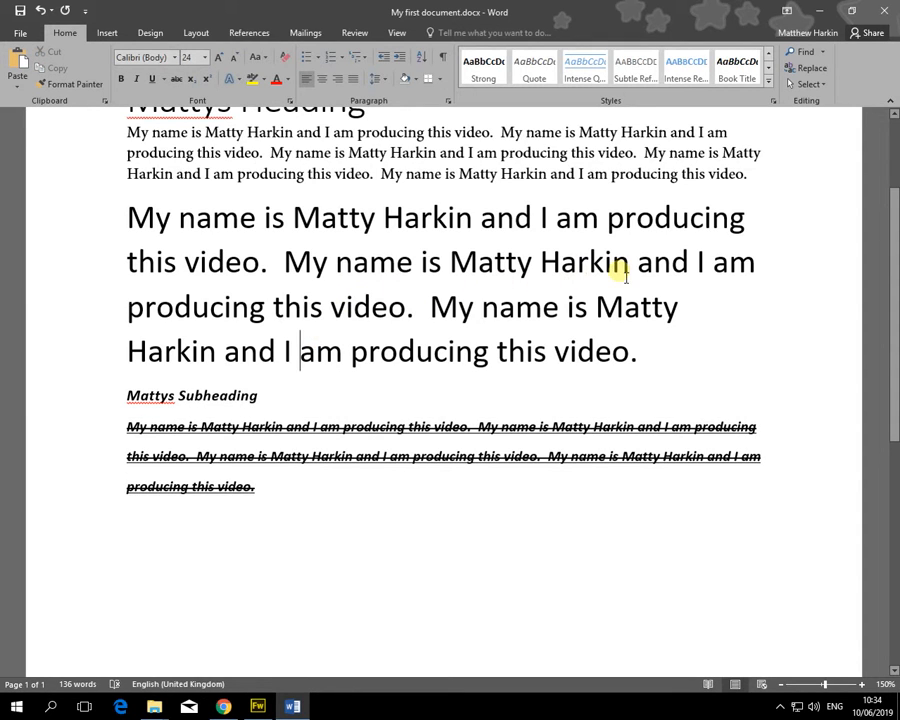
# - Change the font colour of the full name on the second line of the large paragraph to the standard blue
pyautogui.moveTo(632, 265); pyautogui.dragTo(484, 267)
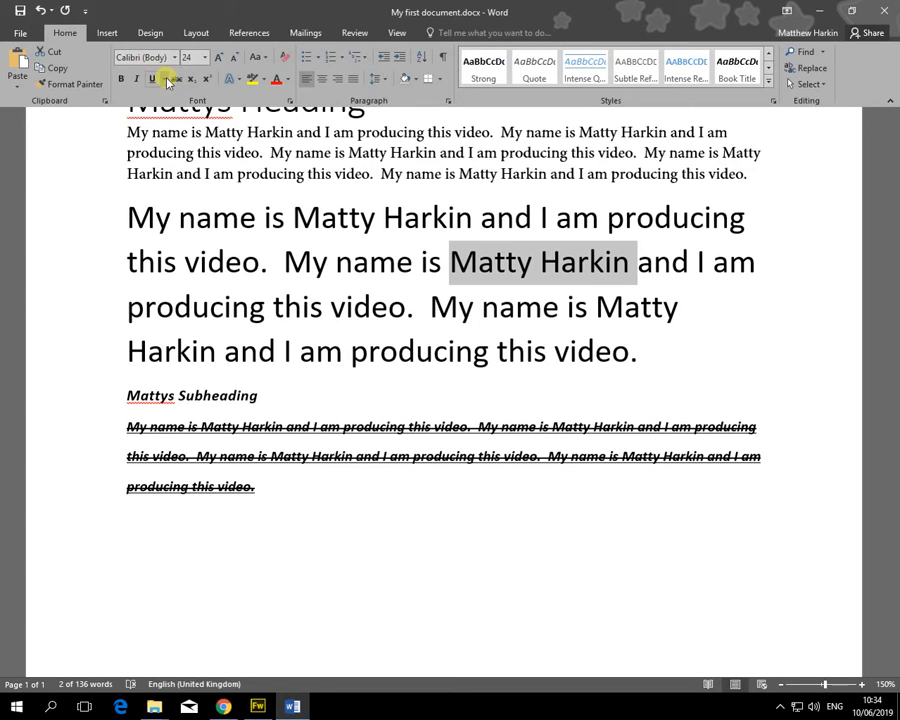
pyautogui.click(286, 80)
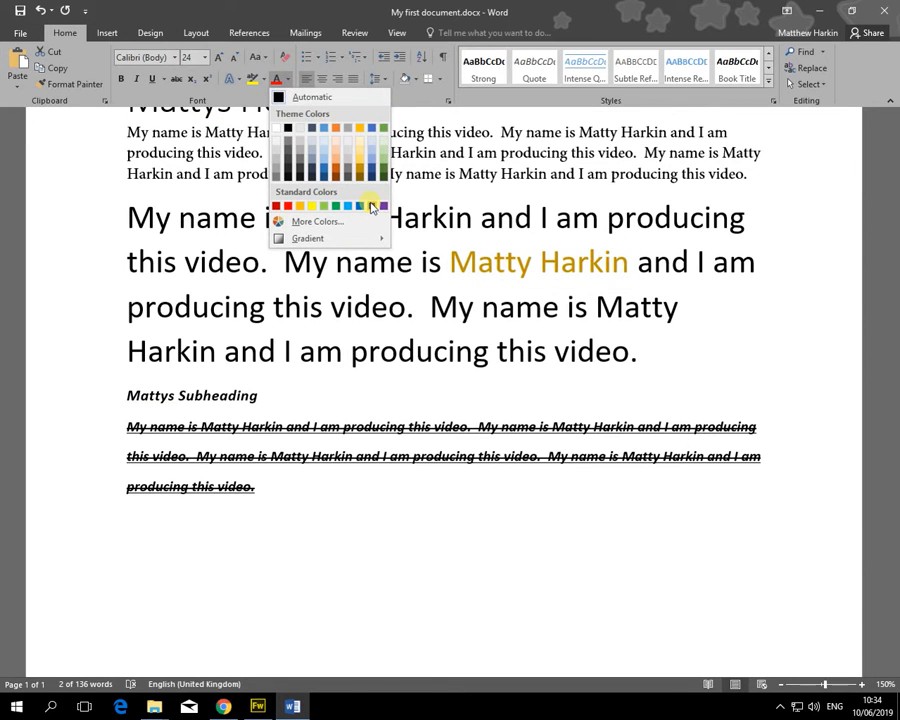
pyautogui.click(362, 207)
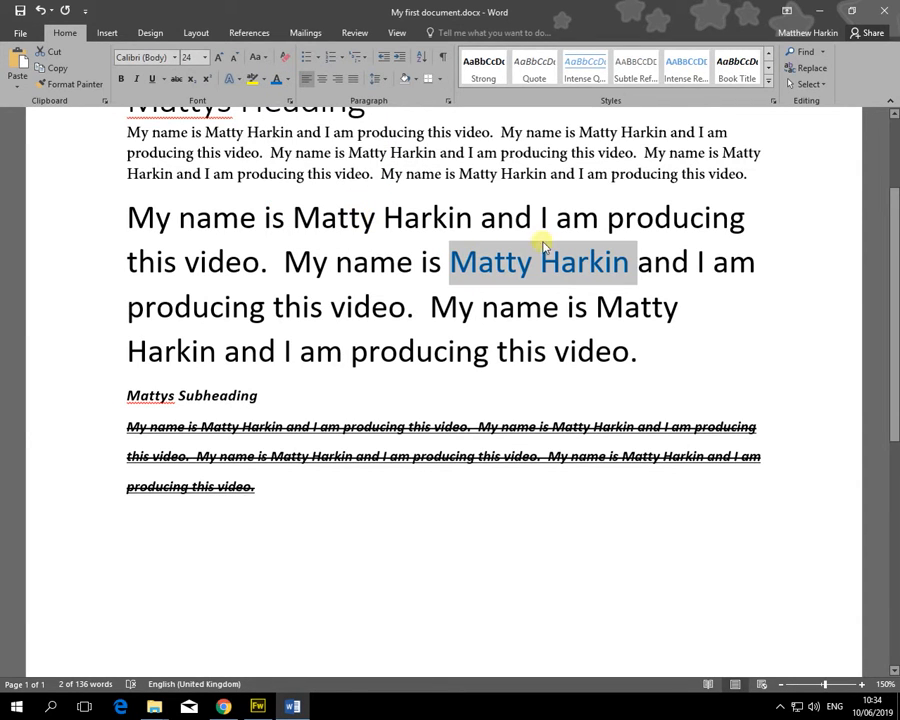
pyautogui.click(428, 262)
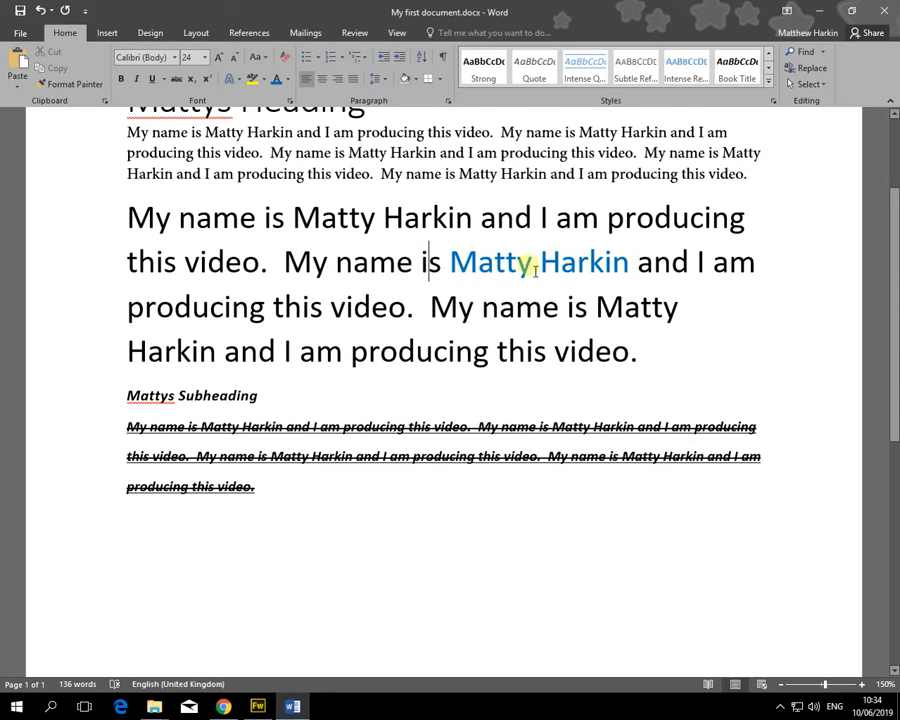
# - Highlight the word "name" on the second line of the large paragraph in pink
pyautogui.moveTo(337, 265); pyautogui.dragTo(406, 262)
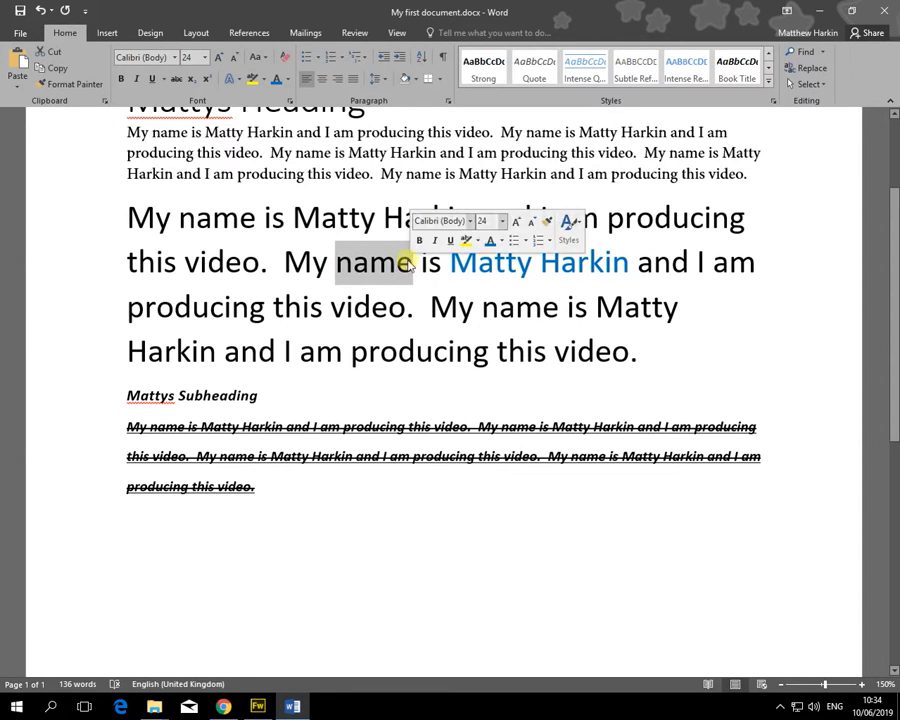
pyautogui.click(263, 80)
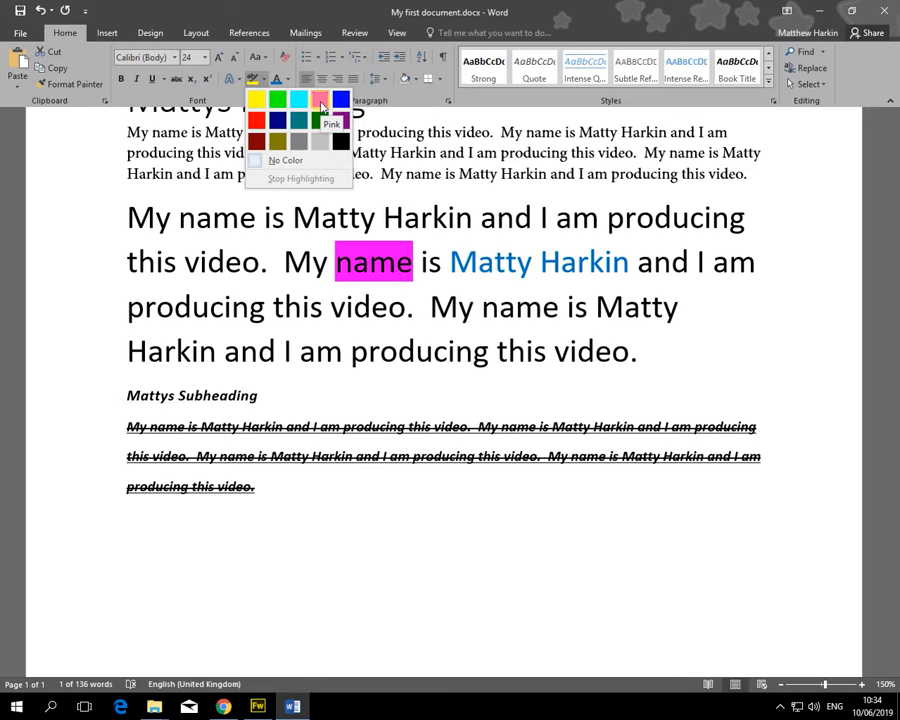
pyautogui.click(320, 105)
pyautogui.click(447, 250)
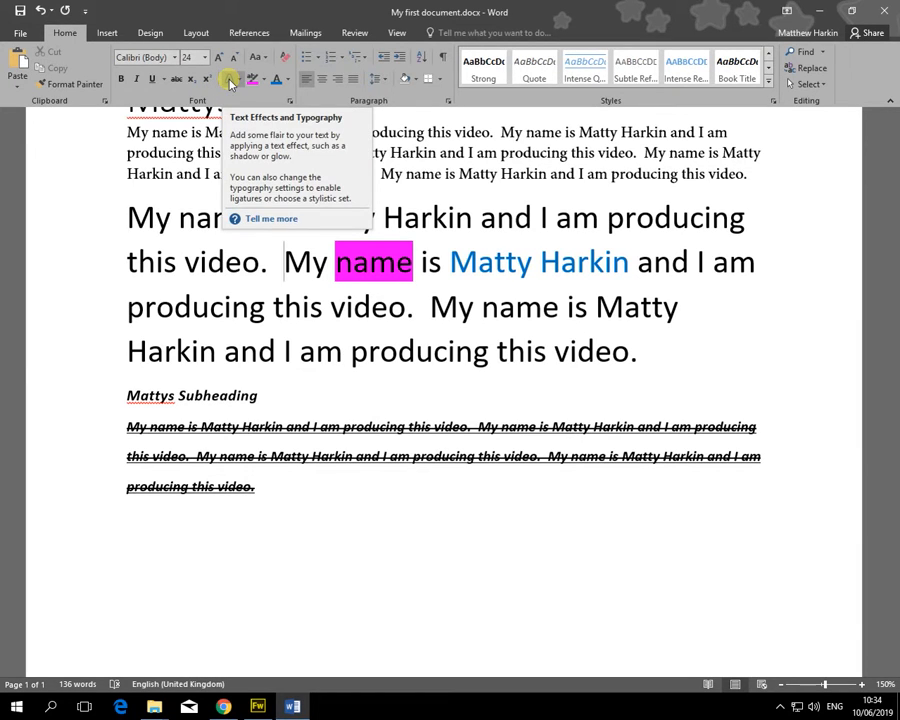
pyautogui.click(279, 285)
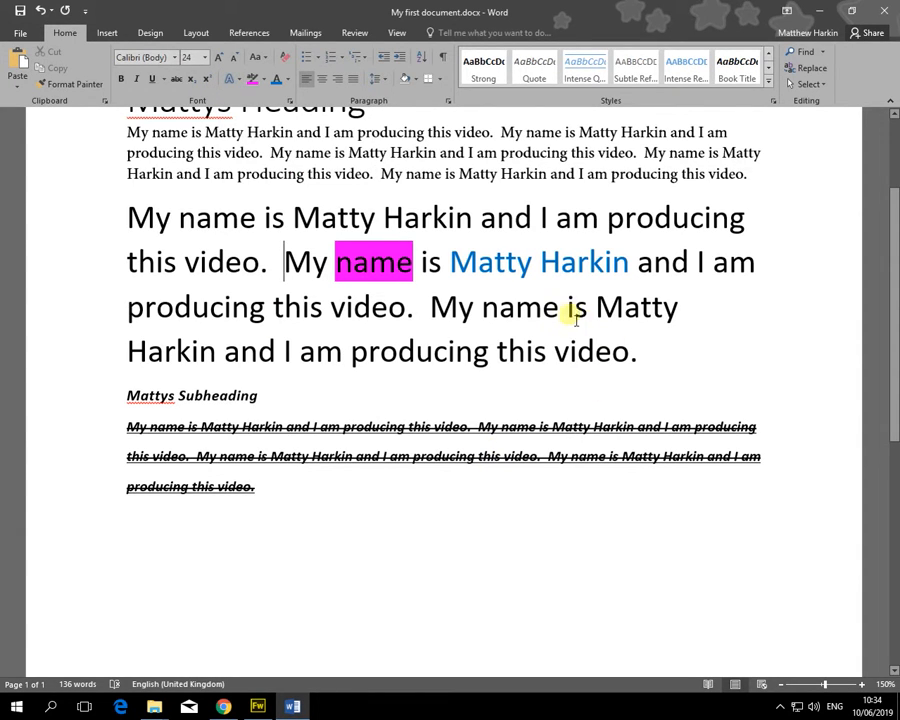
# - Apply the white text effect with blue outline to the first name ending the large paragraph's third line, and enlarge it to 36
pyautogui.moveTo(612, 308); pyautogui.dragTo(670, 305)
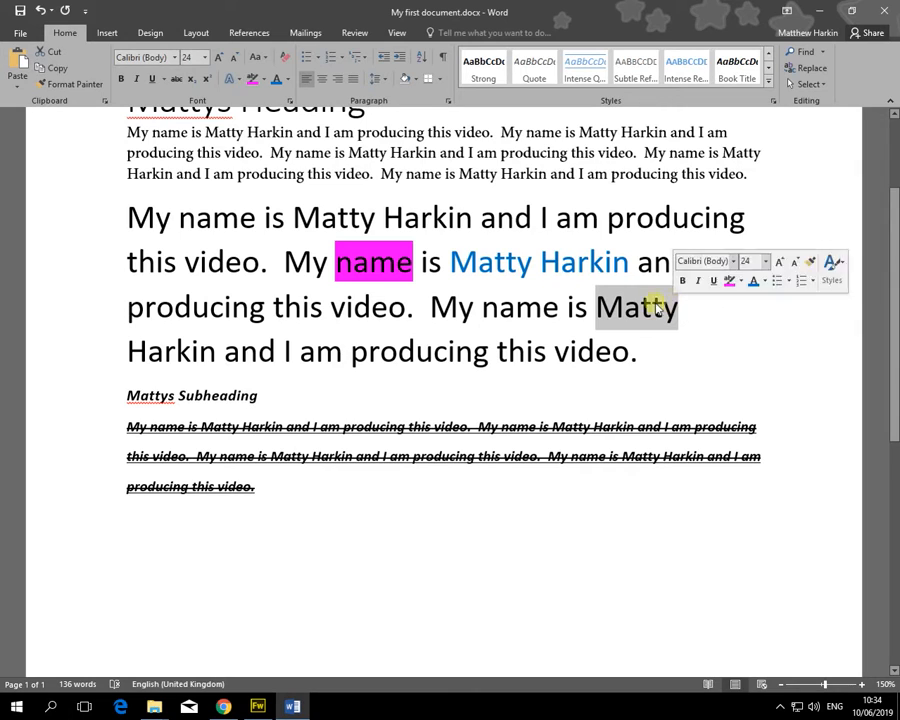
pyautogui.click(239, 81)
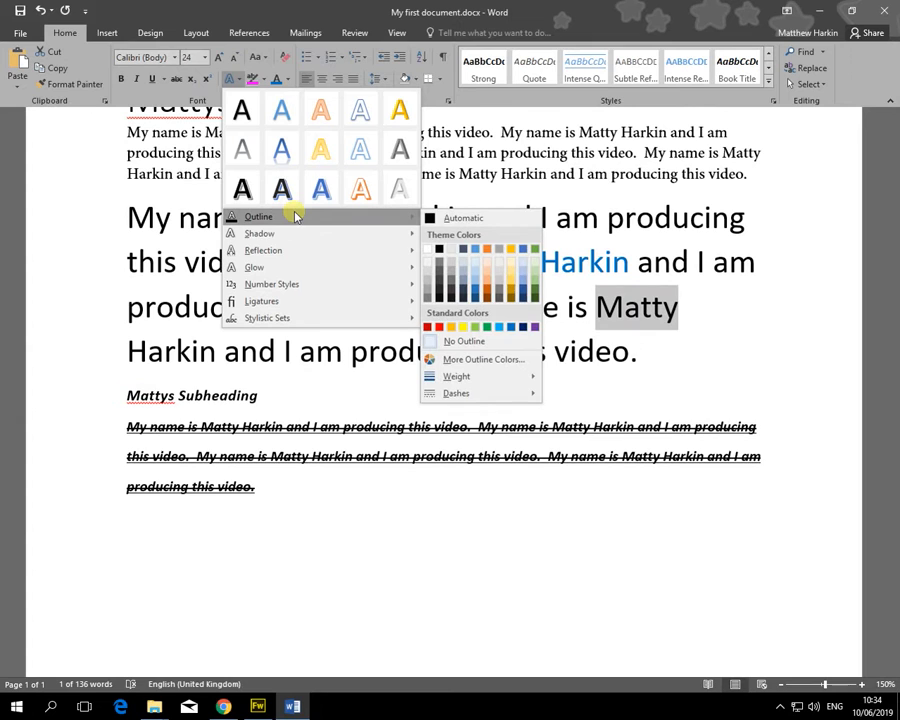
pyautogui.moveTo(320, 233)
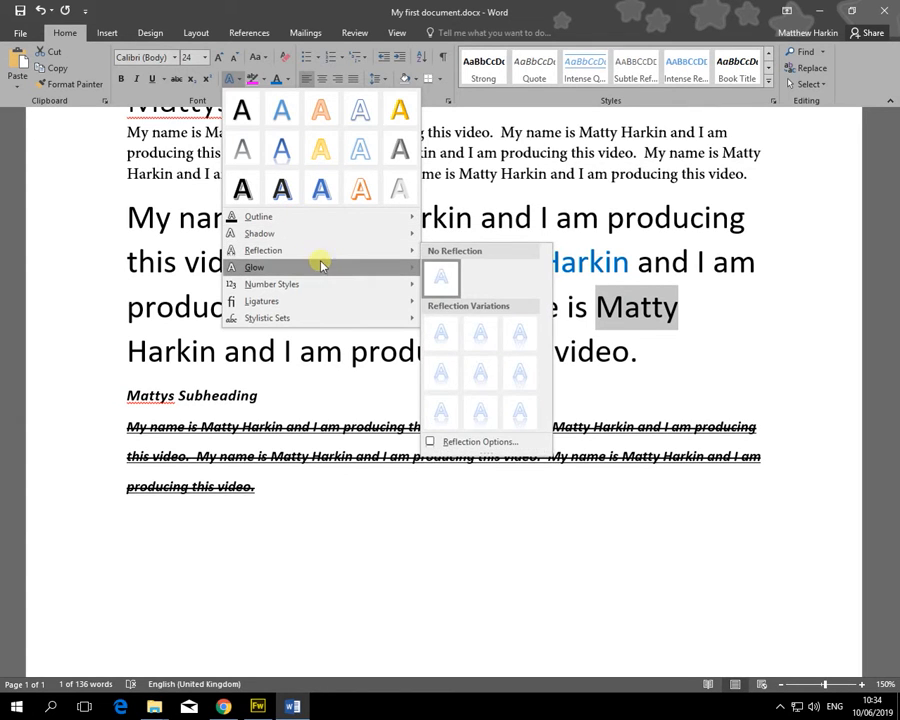
pyautogui.click(360, 120)
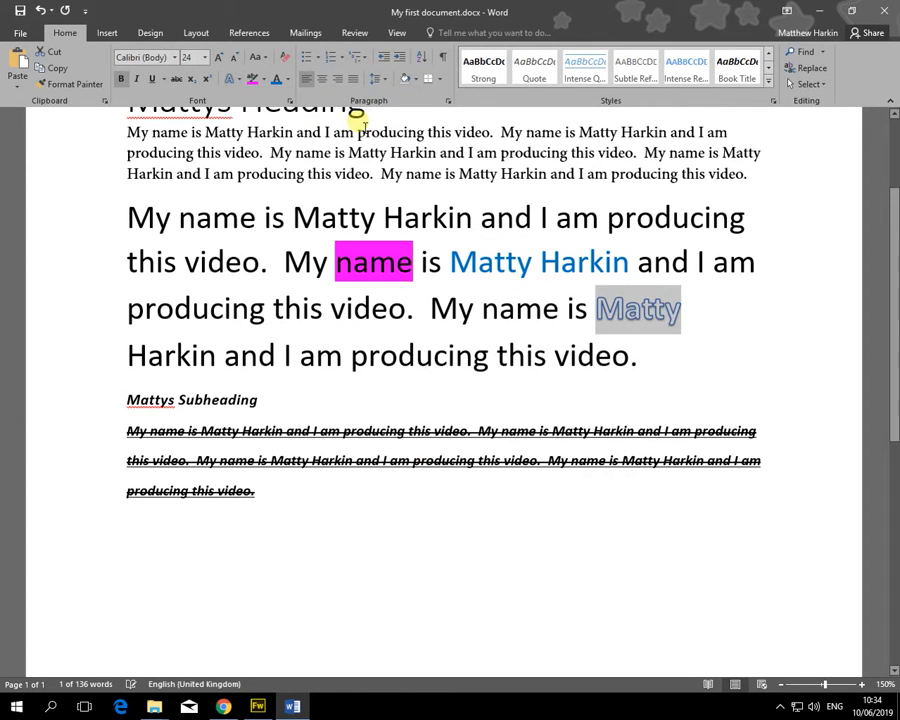
pyautogui.click(221, 63)
pyautogui.click(221, 63)
pyautogui.click(221, 63)
# - Give the outlined first name the first outer shadow of the third row and the largest gold glow variation
pyautogui.click(240, 82)
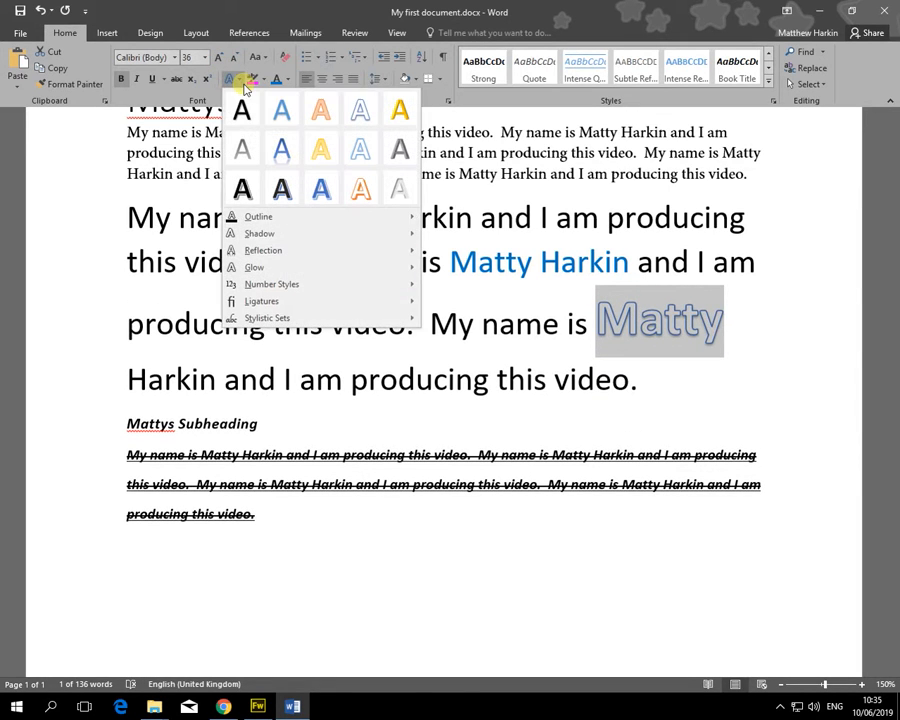
pyautogui.moveTo(328, 236)
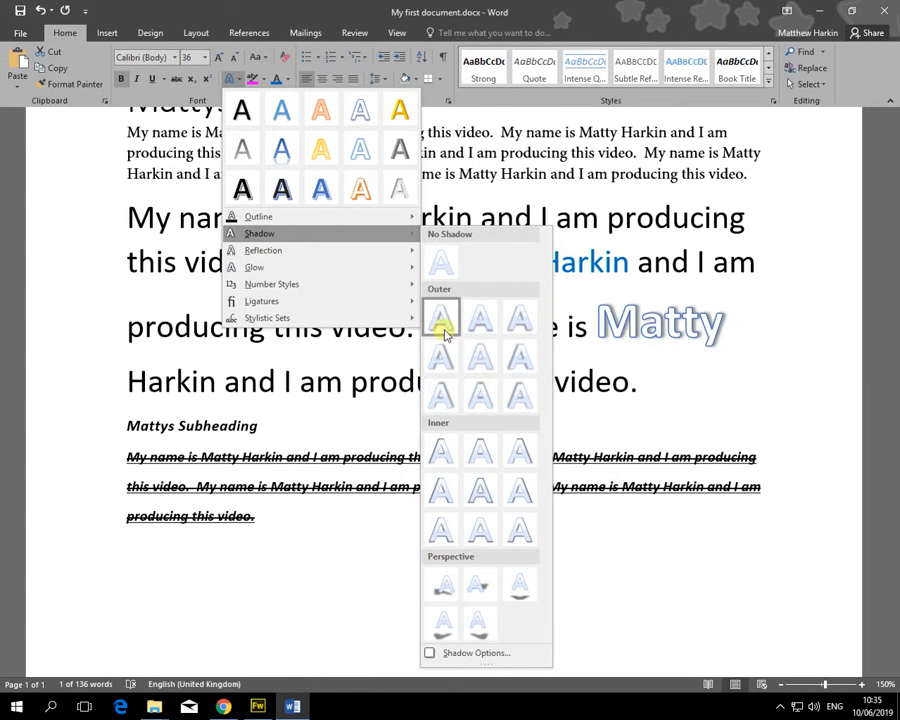
pyautogui.click(452, 396)
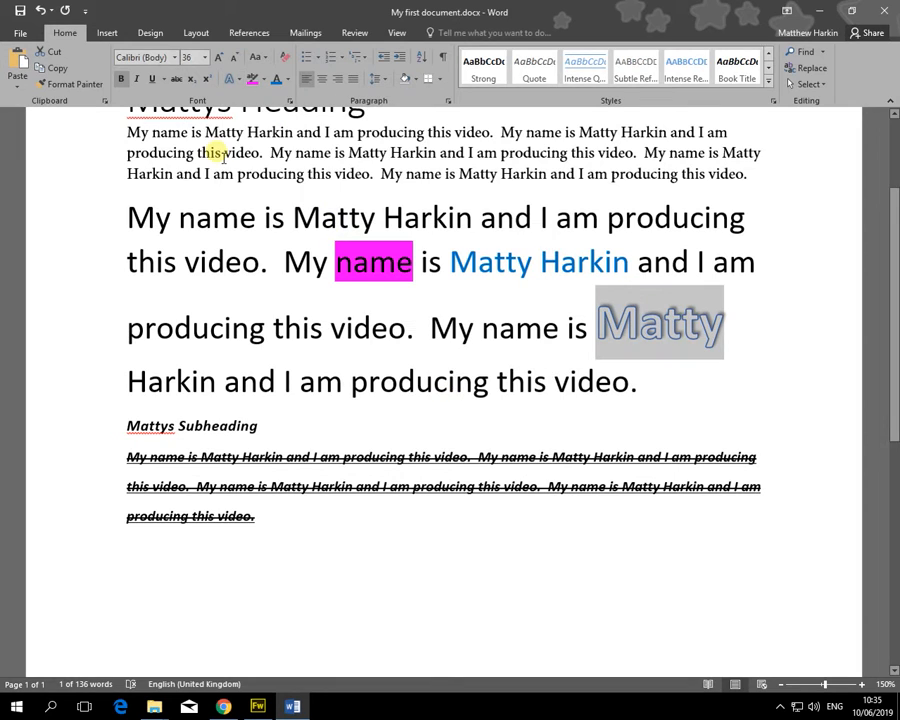
pyautogui.click(240, 84)
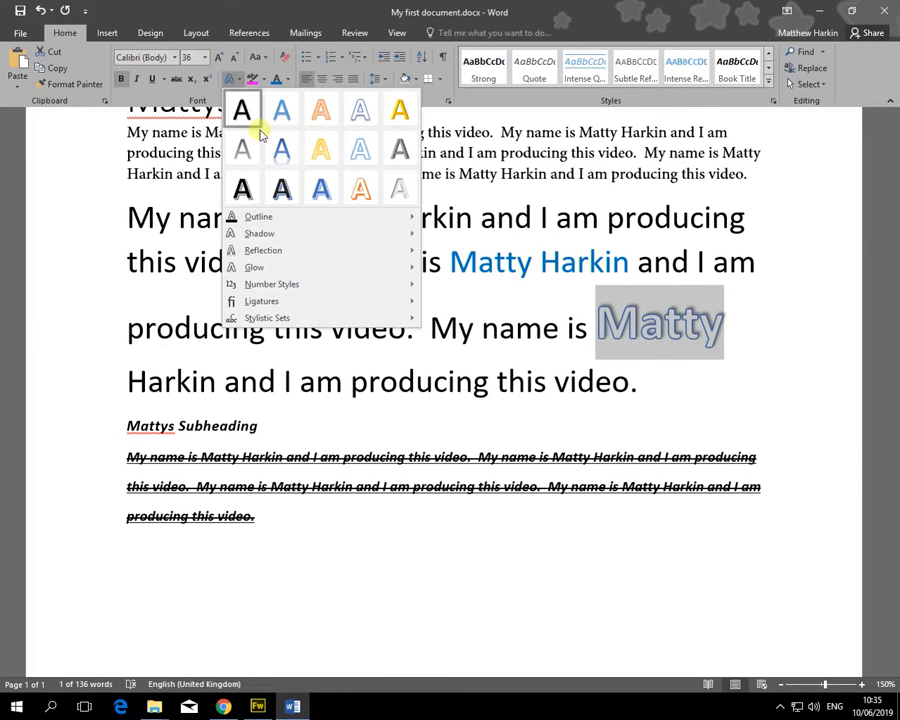
pyautogui.moveTo(335, 267)
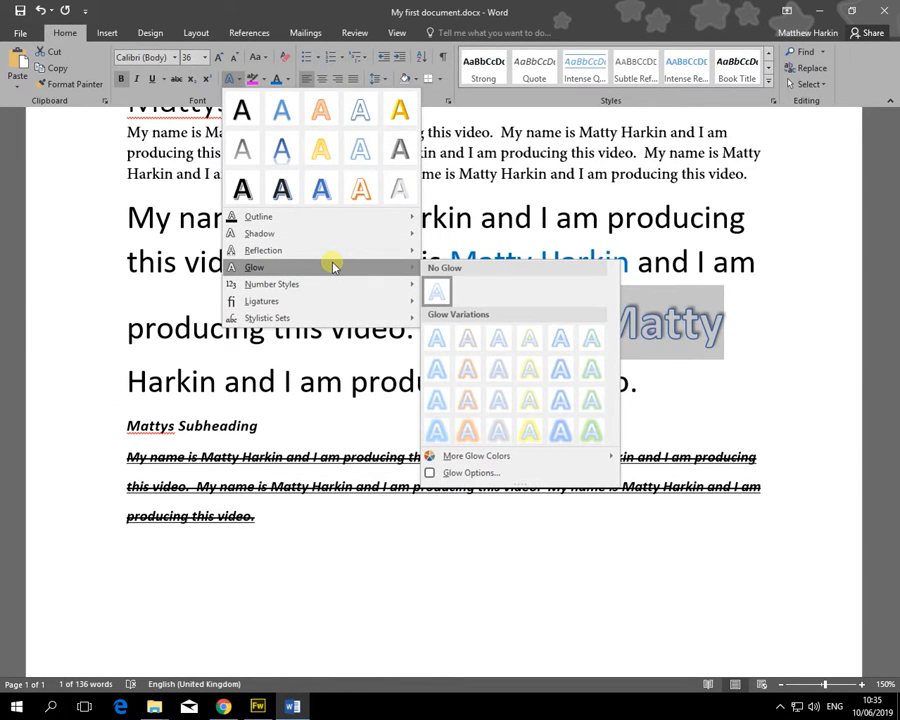
pyautogui.click(529, 432)
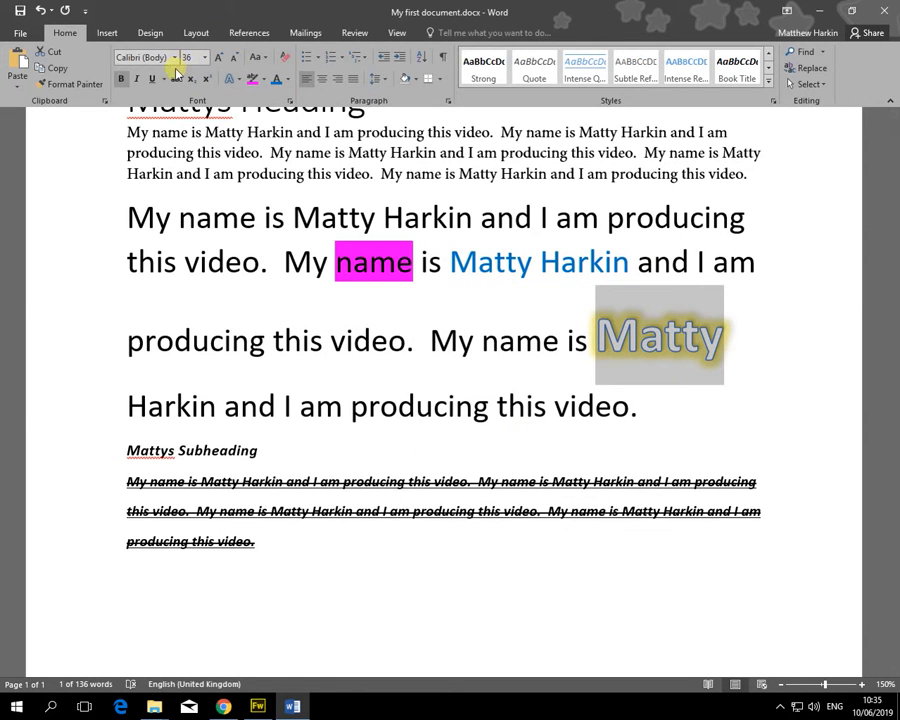
# - Set the outline weight of the glowing first name to 2¼ pt and save the document
pyautogui.click(238, 86)
pyautogui.moveTo(325, 230)
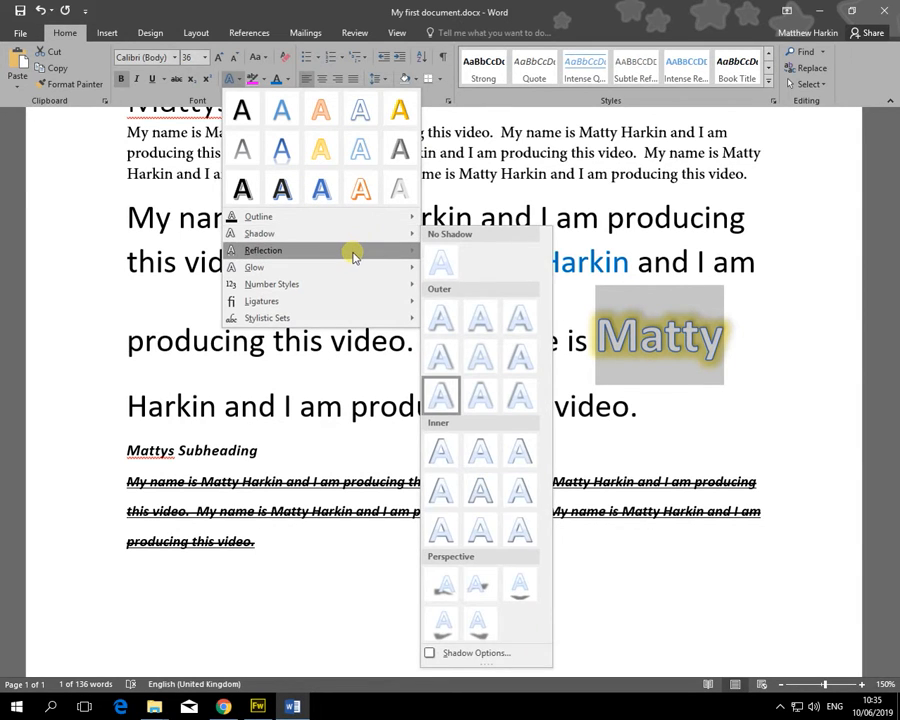
pyautogui.moveTo(355, 257)
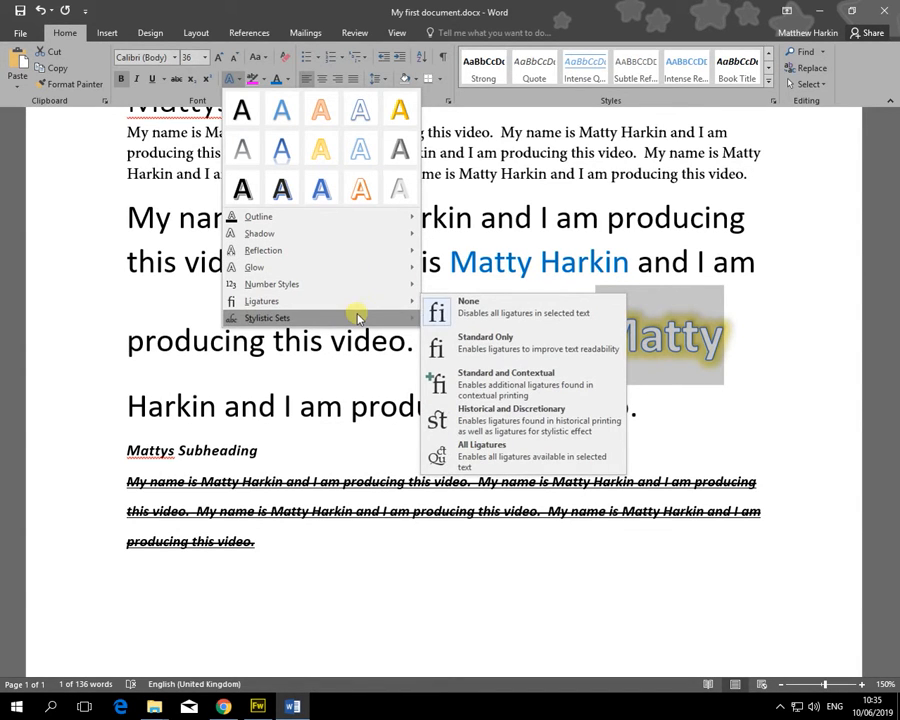
pyautogui.moveTo(358, 317)
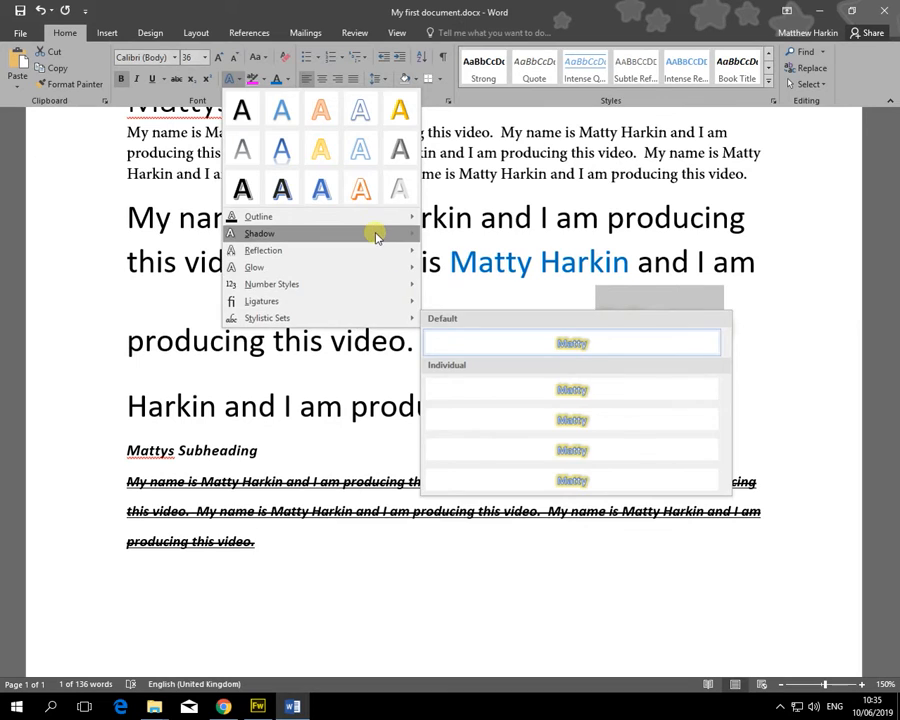
pyautogui.moveTo(384, 219)
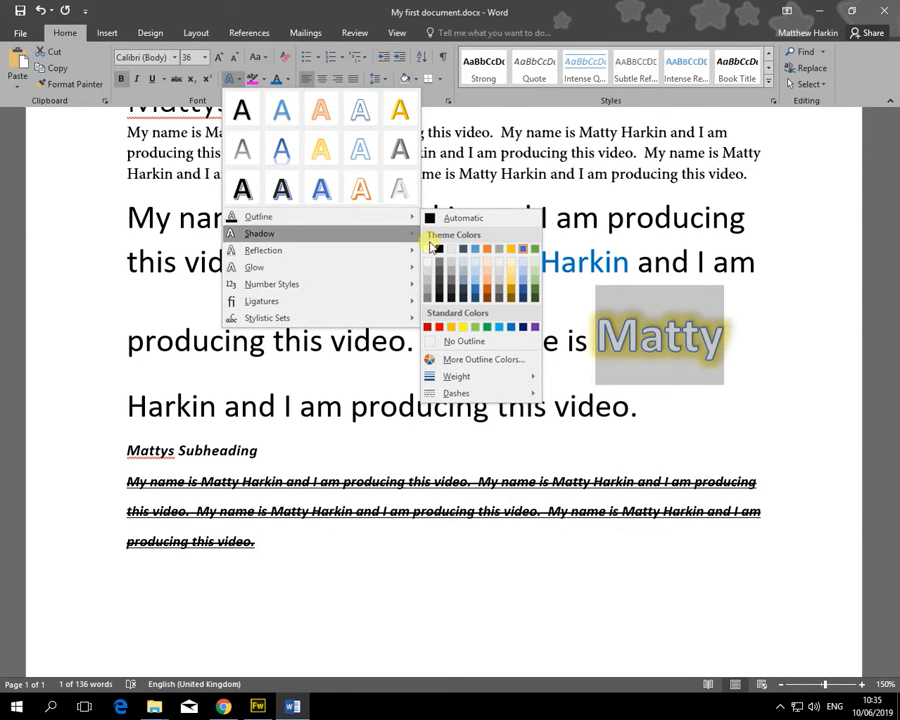
pyautogui.moveTo(494, 376)
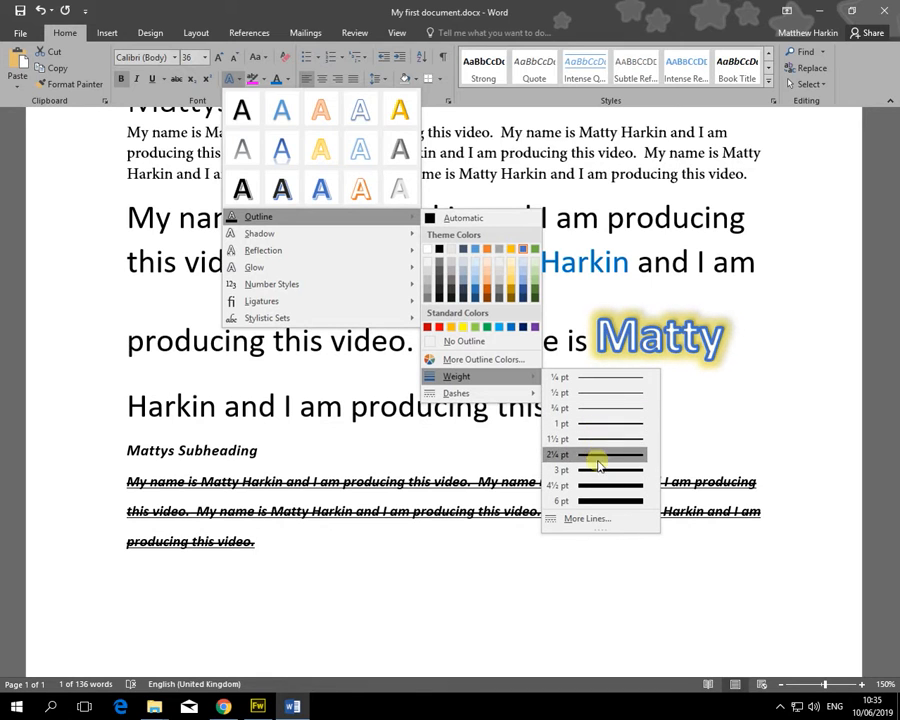
pyautogui.click(603, 456)
pyautogui.click(672, 418)
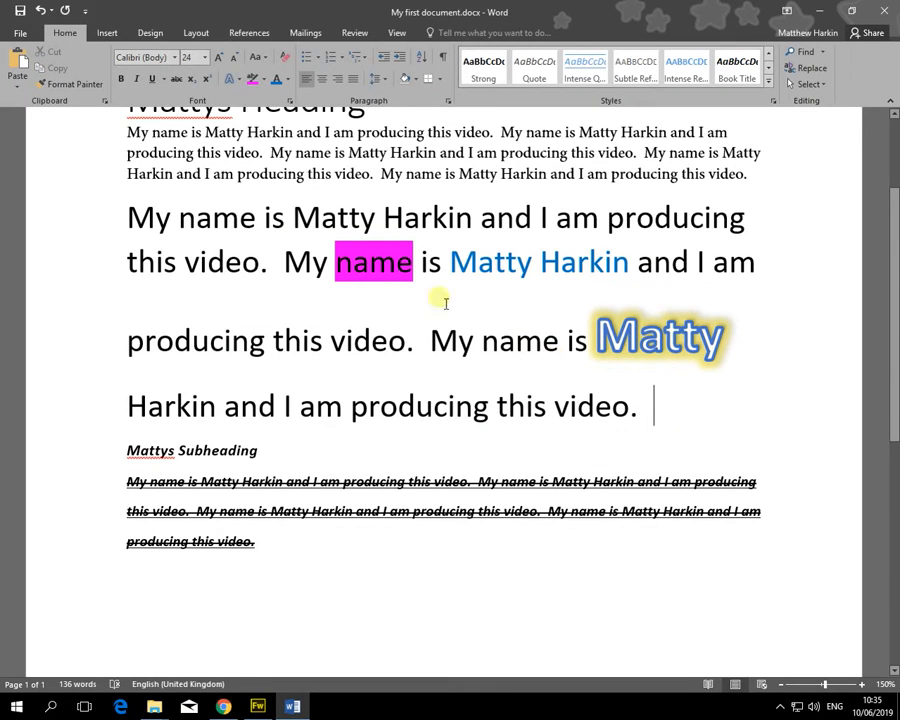
pyautogui.click(20, 12)
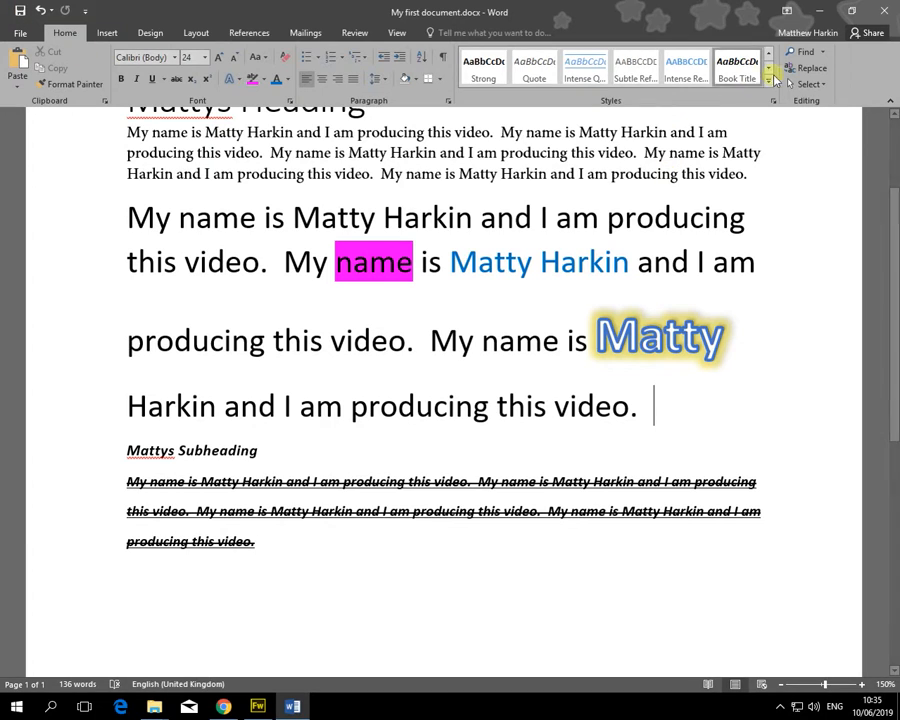